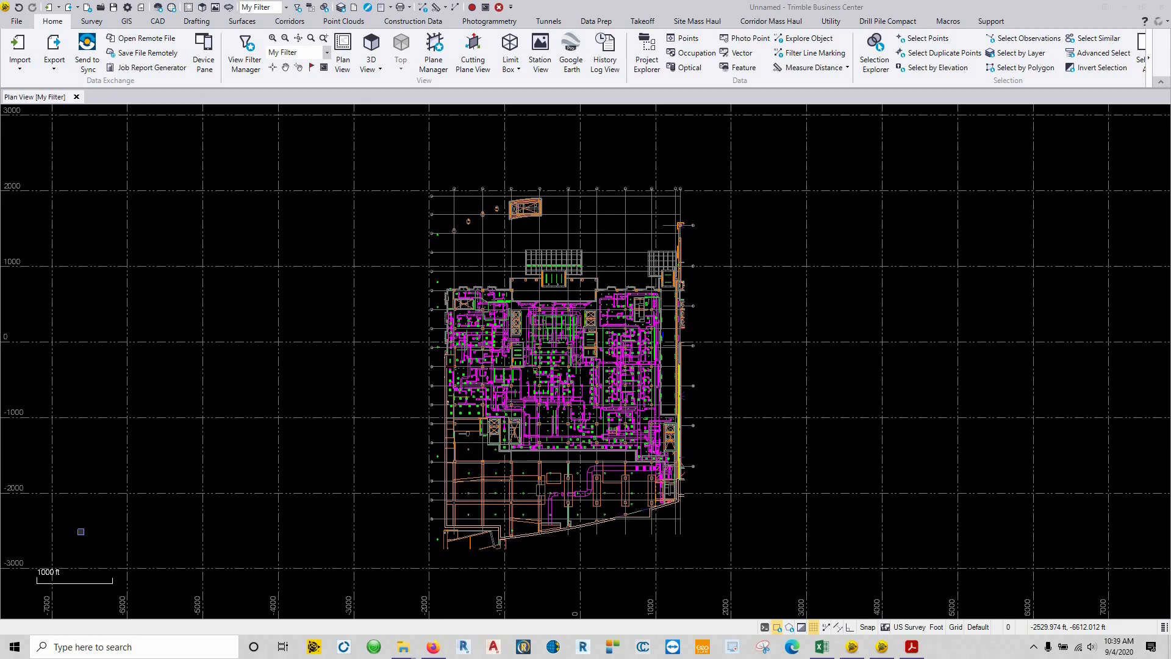
Step: Review the survey control in Control.pdf in Acrobat Reader and examine grid line 4's crossing with the westernmost north-south gridline in Trimble Business Center
click(912, 648)
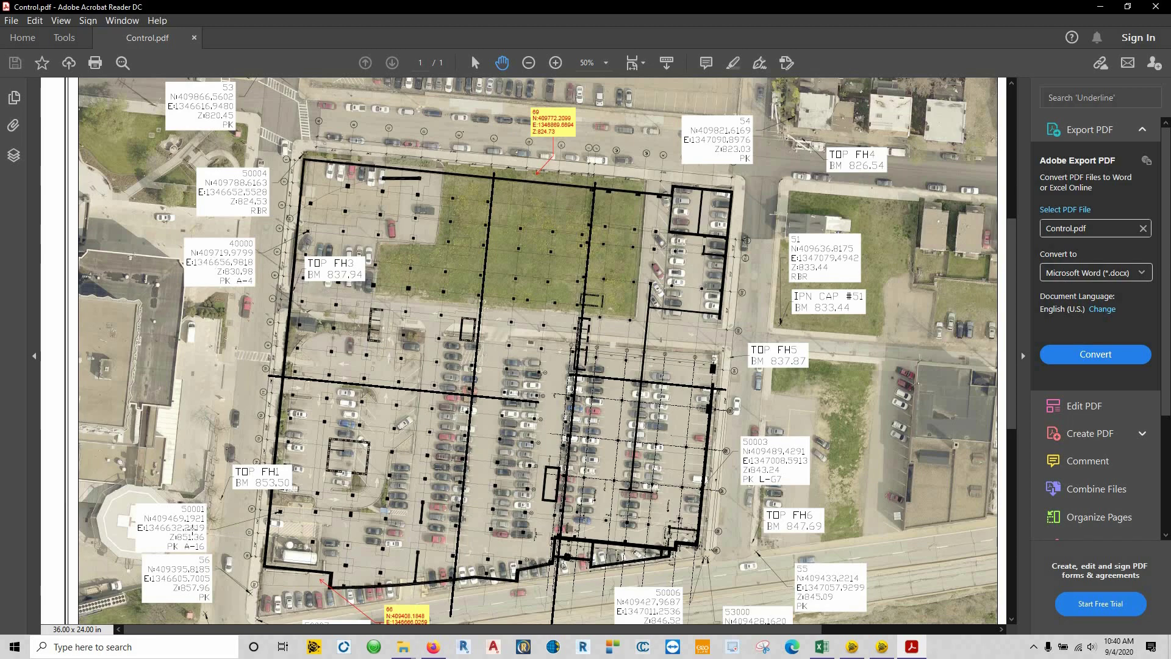
click(852, 648)
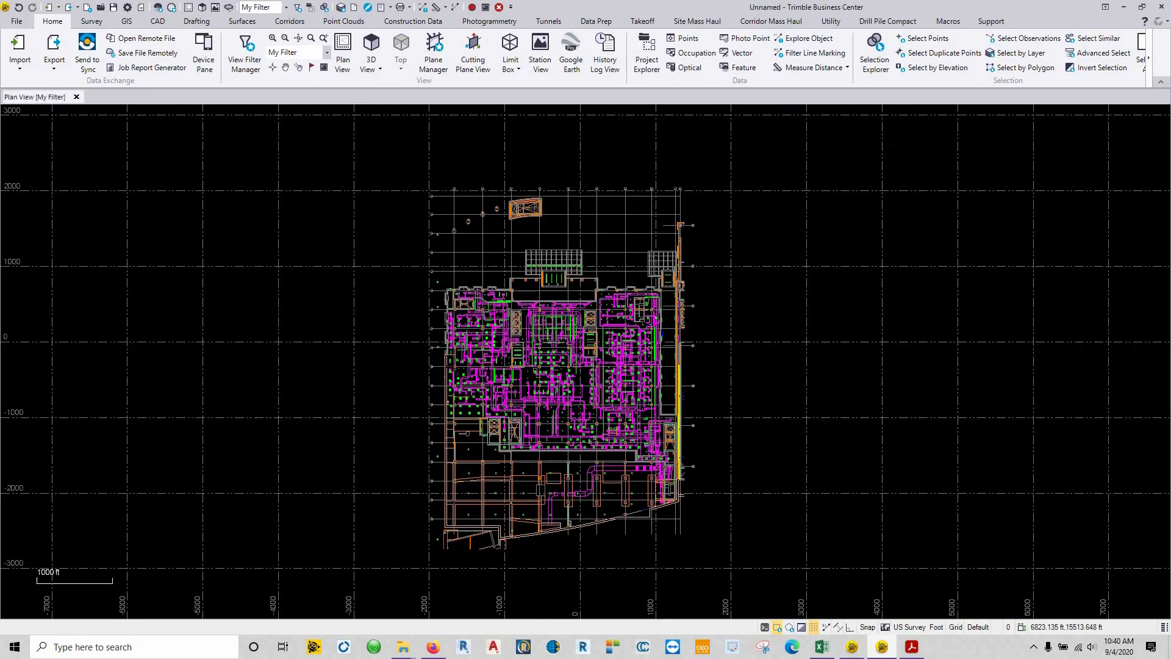
scroll(518, 358, up, 3)
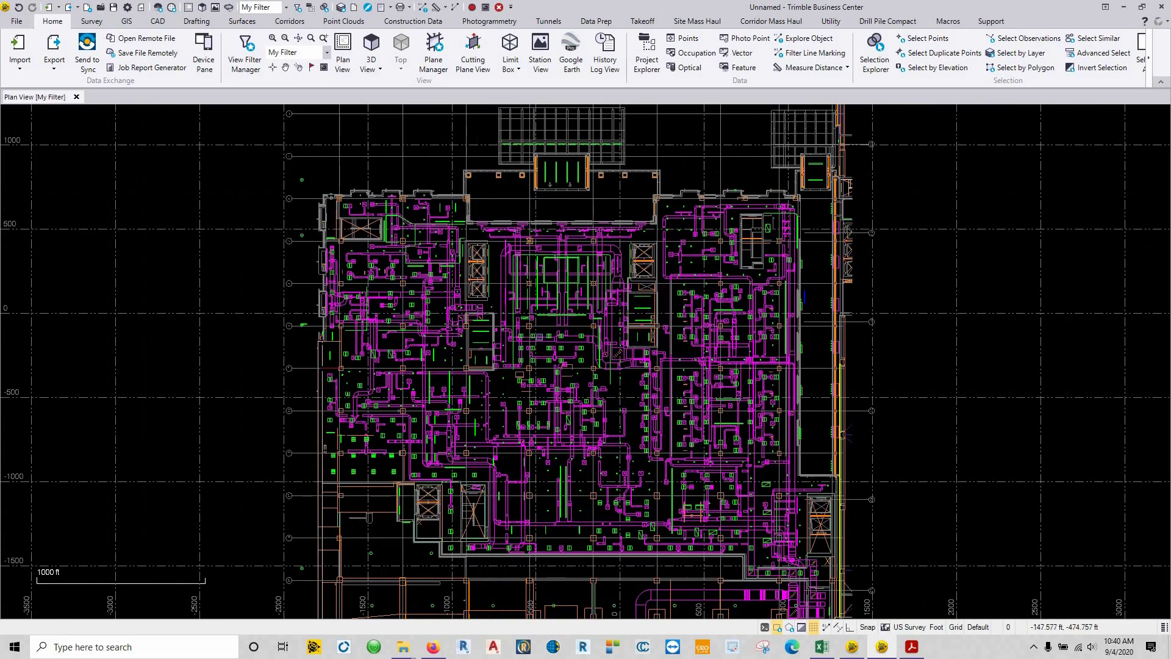
middle_drag(464, 353, 598, 488)
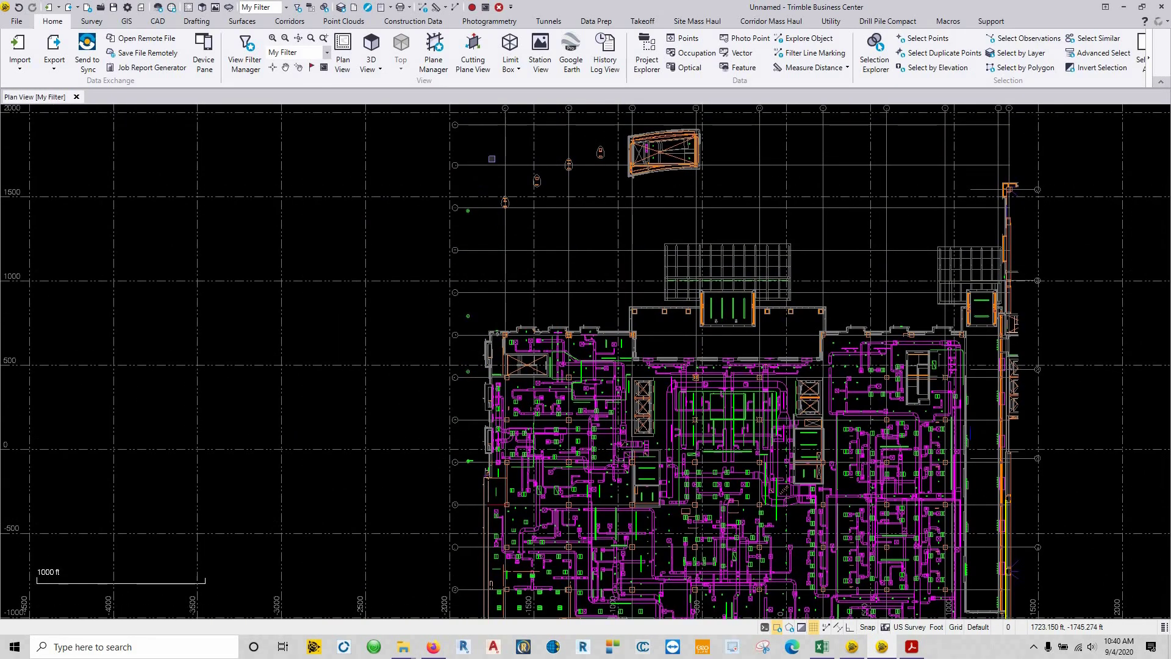
scroll(509, 346, up, 3)
scroll(489, 266, up, 4)
middle_drag(479, 210, 469, 179)
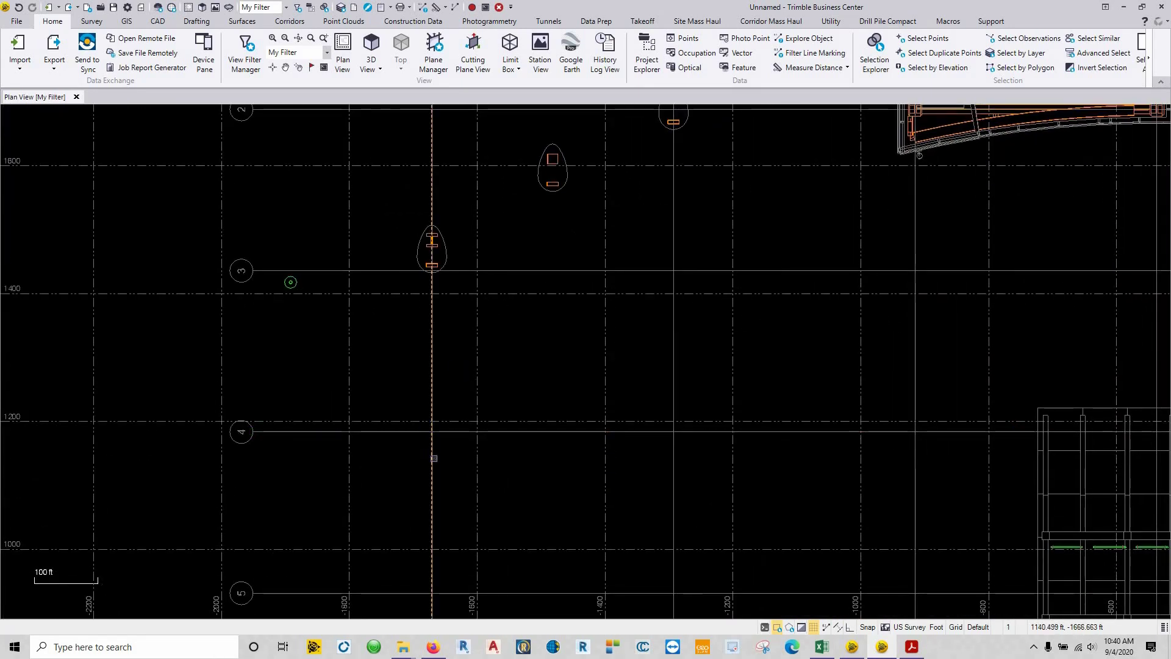
click(449, 432)
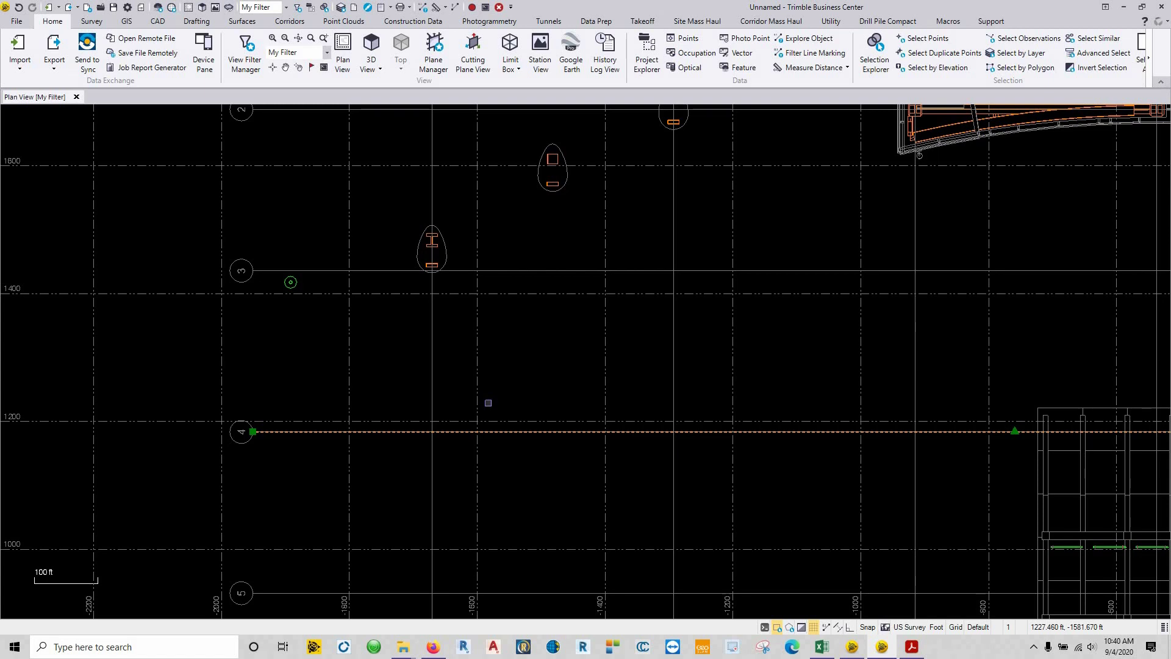
key(Escape)
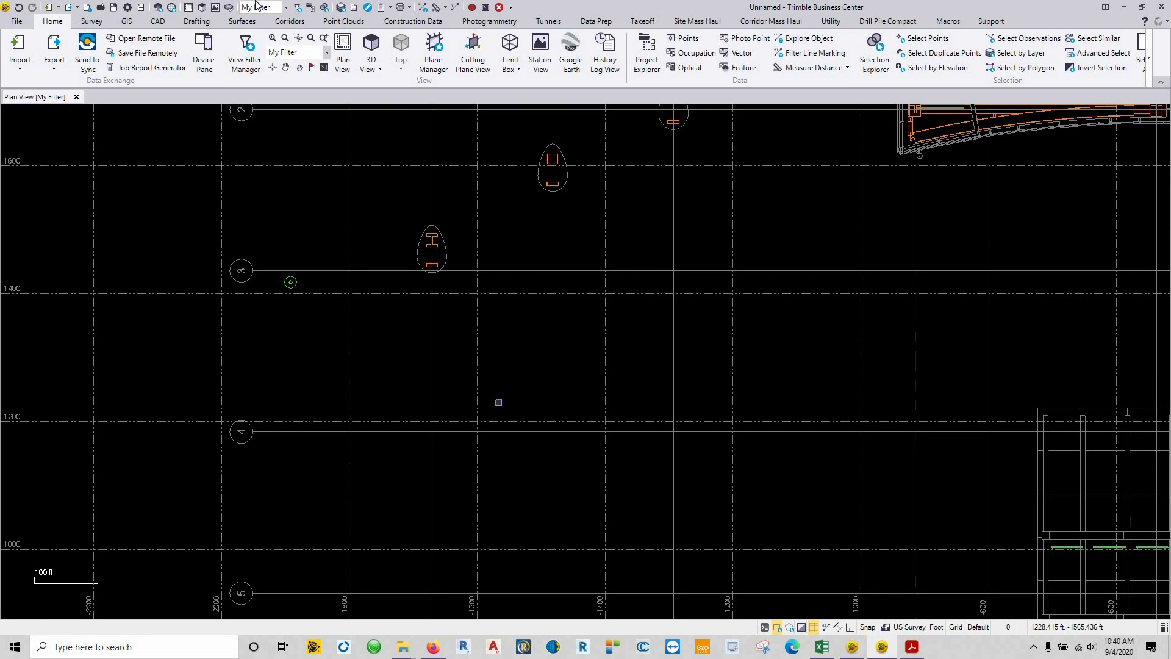
Step: Start a new point at the grid line 4 crossing and enable the Intersection point running snap mode
scroll(138, 48, down, 3)
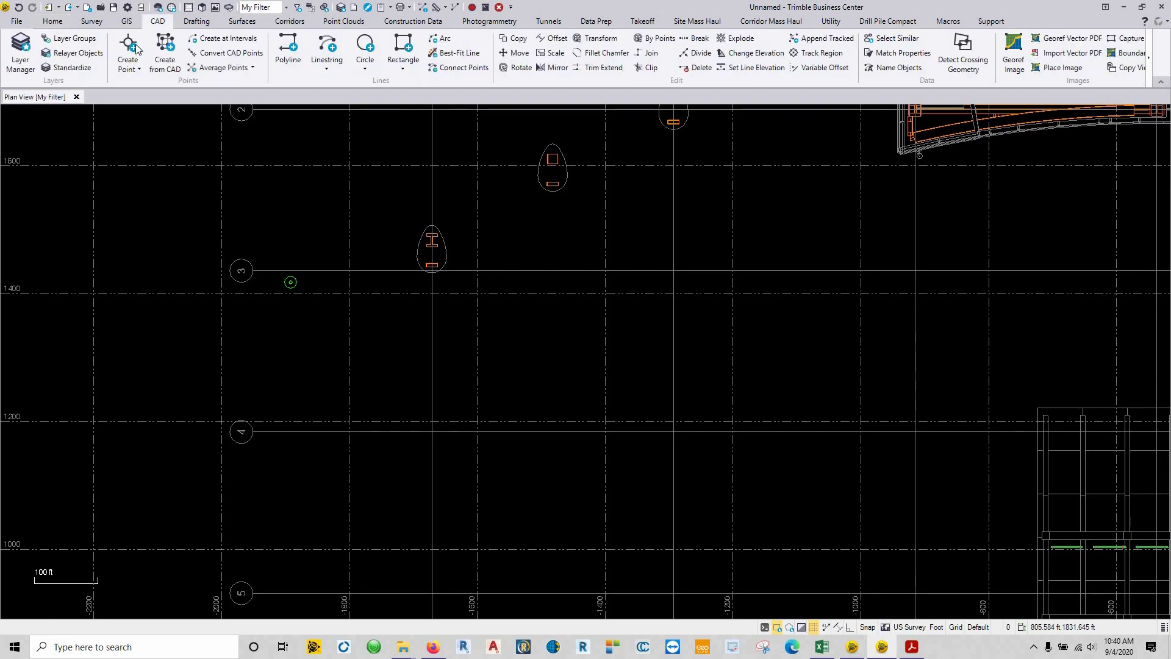
click(129, 47)
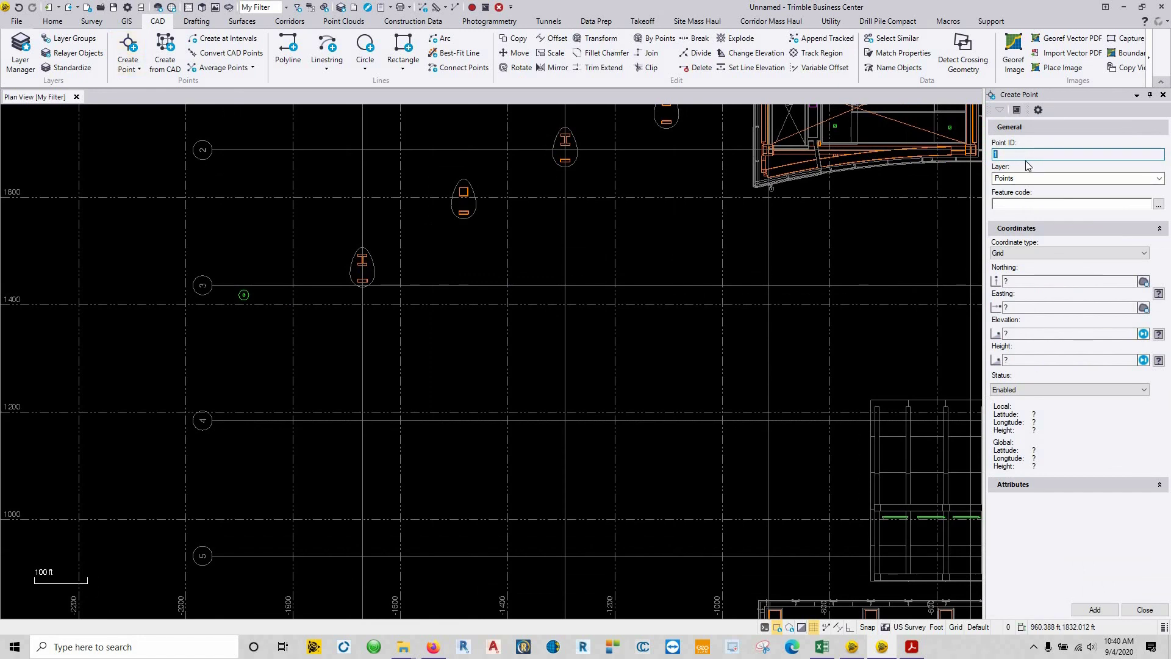
click(1034, 282)
double_click(1034, 282)
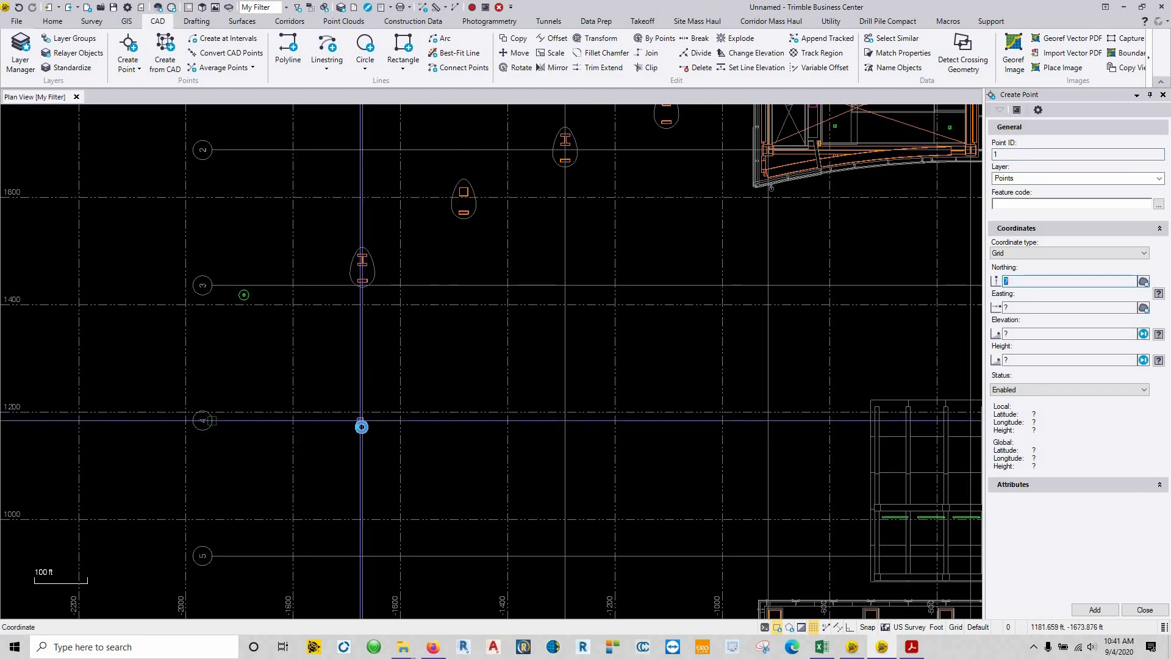
scroll(341, 425, up, 3)
scroll(357, 427, up, 5)
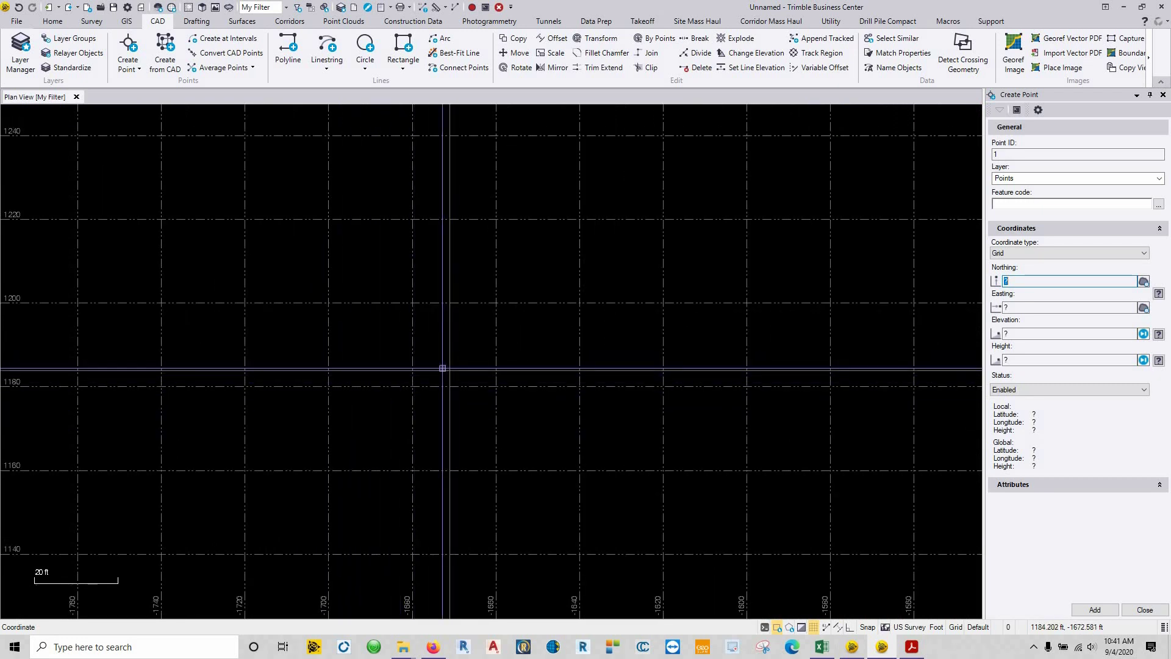
click(867, 627)
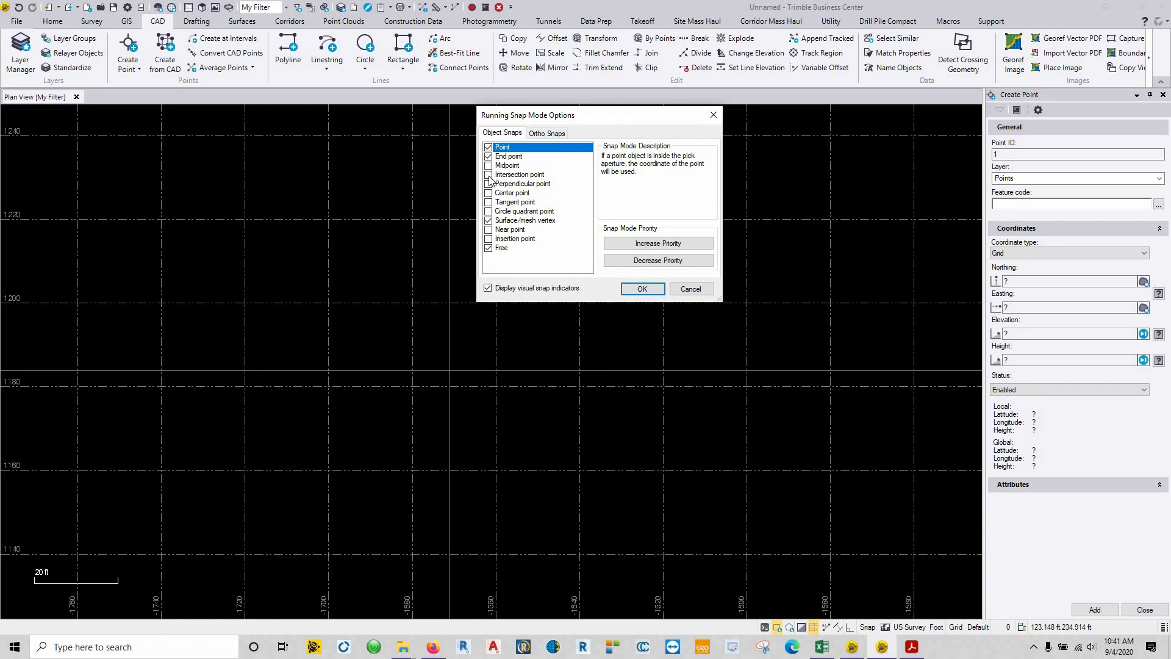
click(489, 175)
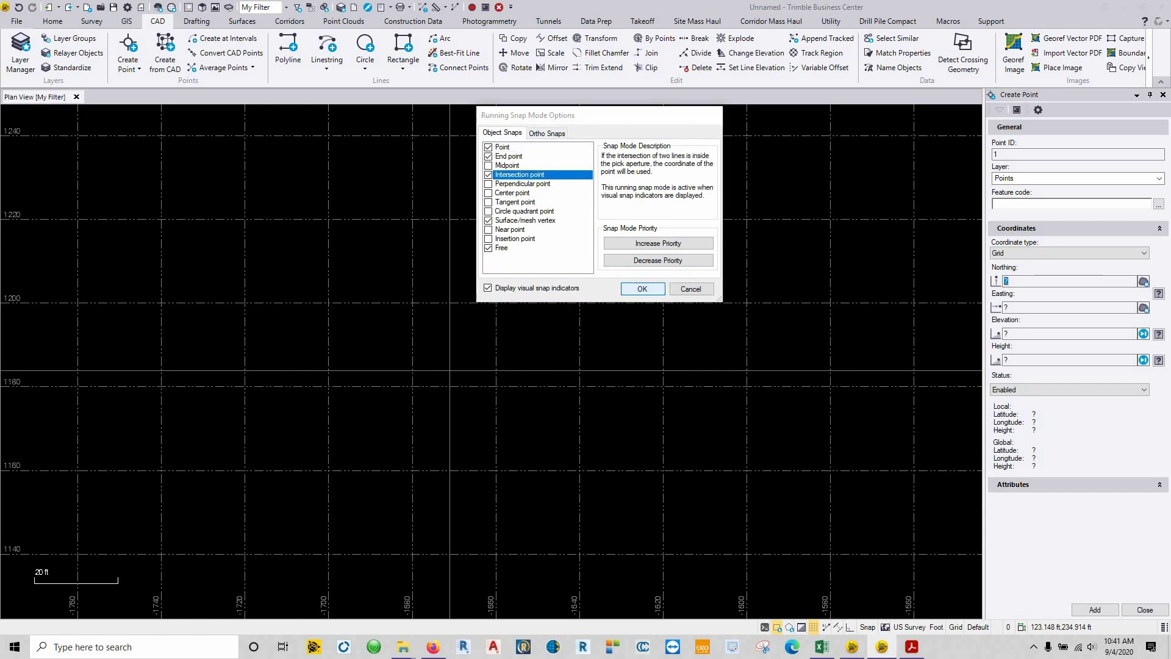
key(Return)
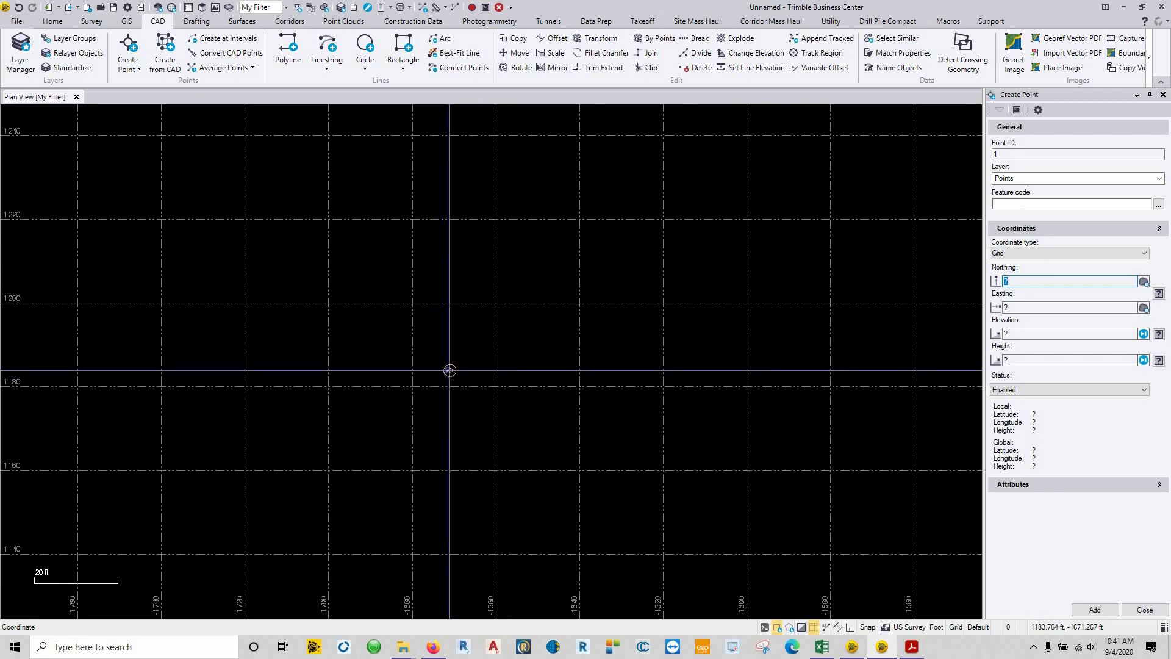
Step: Add point 1 at the intersection of grid line 4 and the westernmost north-south grid line, leaving its elevation undefined
click(449, 371)
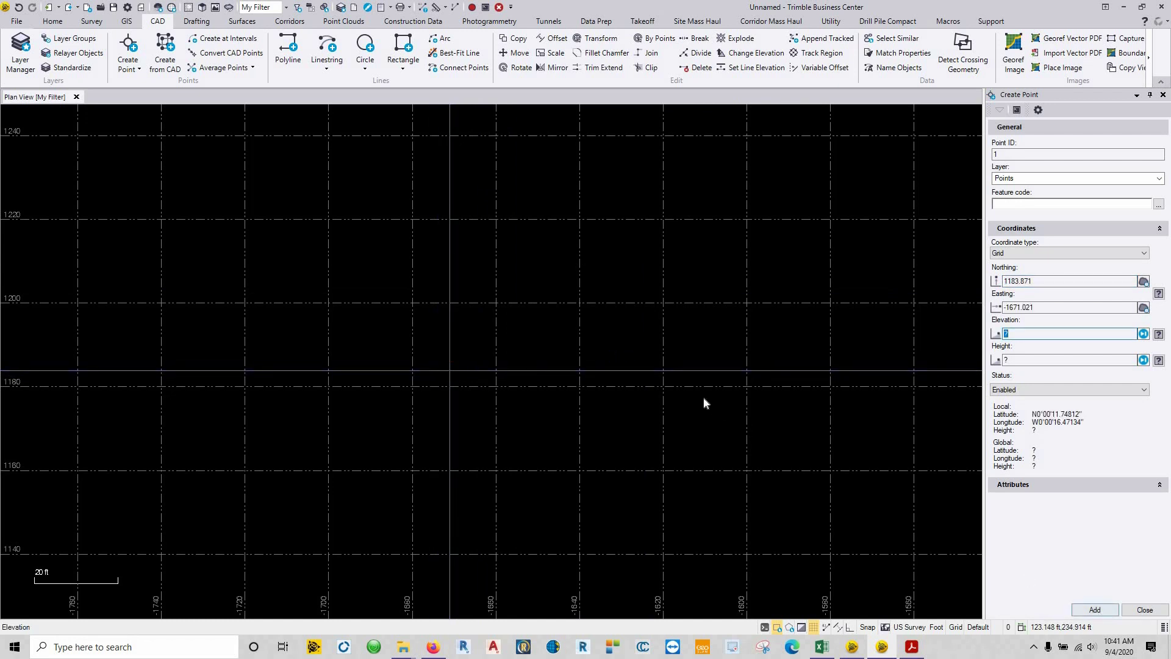
key(Return)
key(Return)
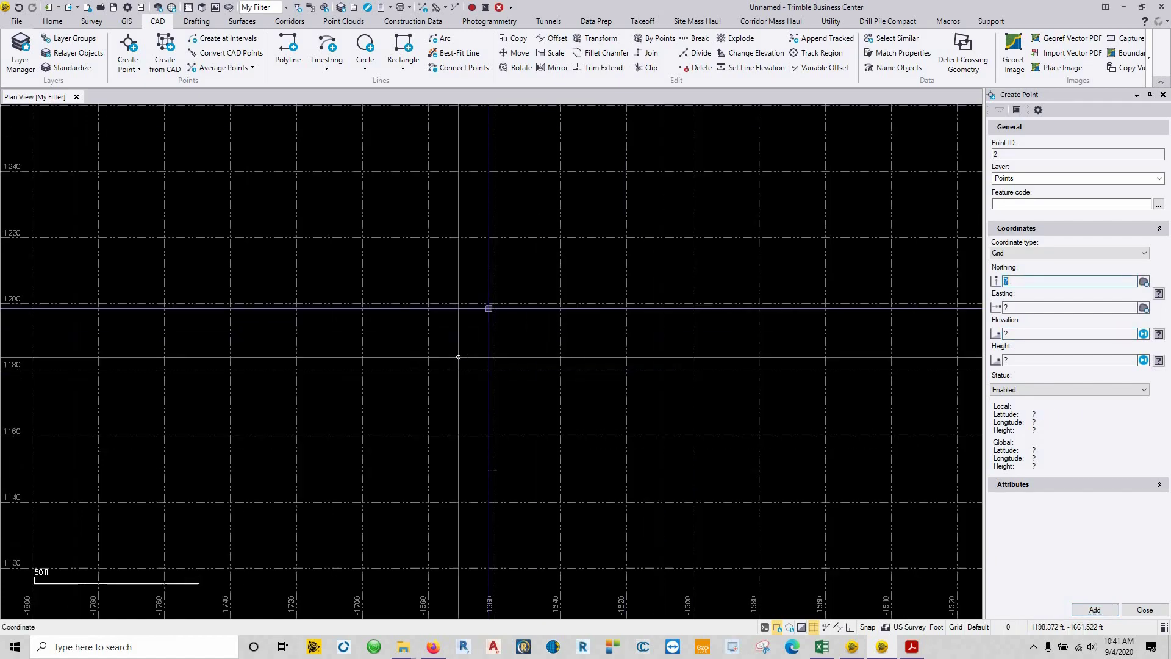
Step: Add point 2 at the intersection of grid line 16 and the same westernmost north-south grid line
scroll(488, 308, down, 10)
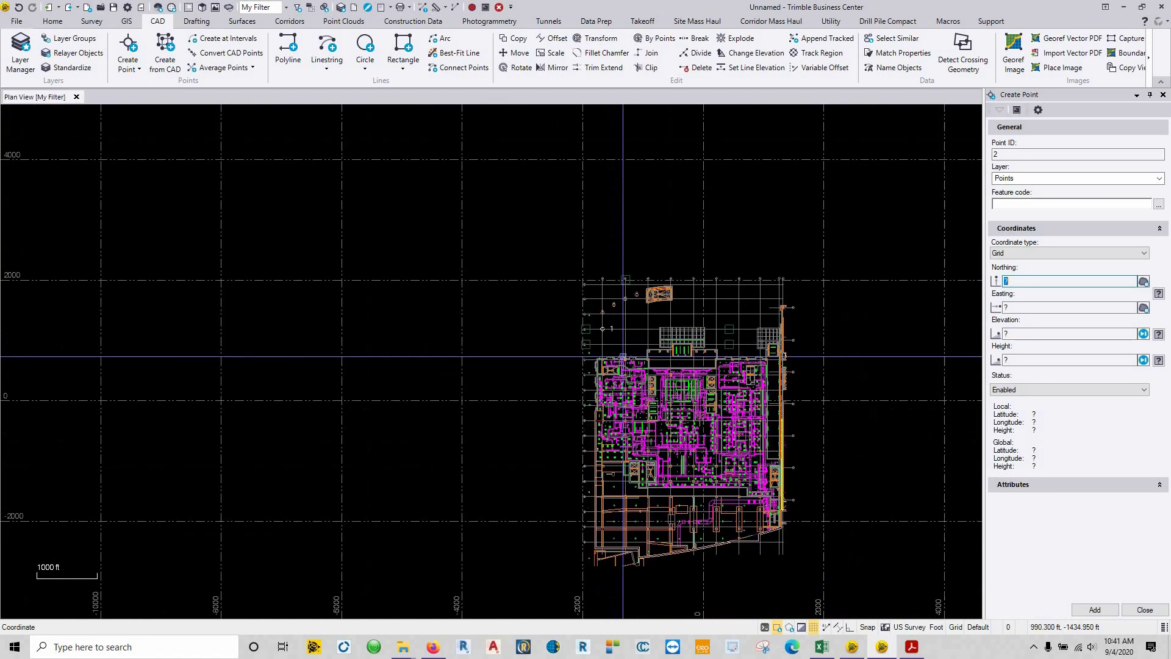
scroll(623, 356, up, 8)
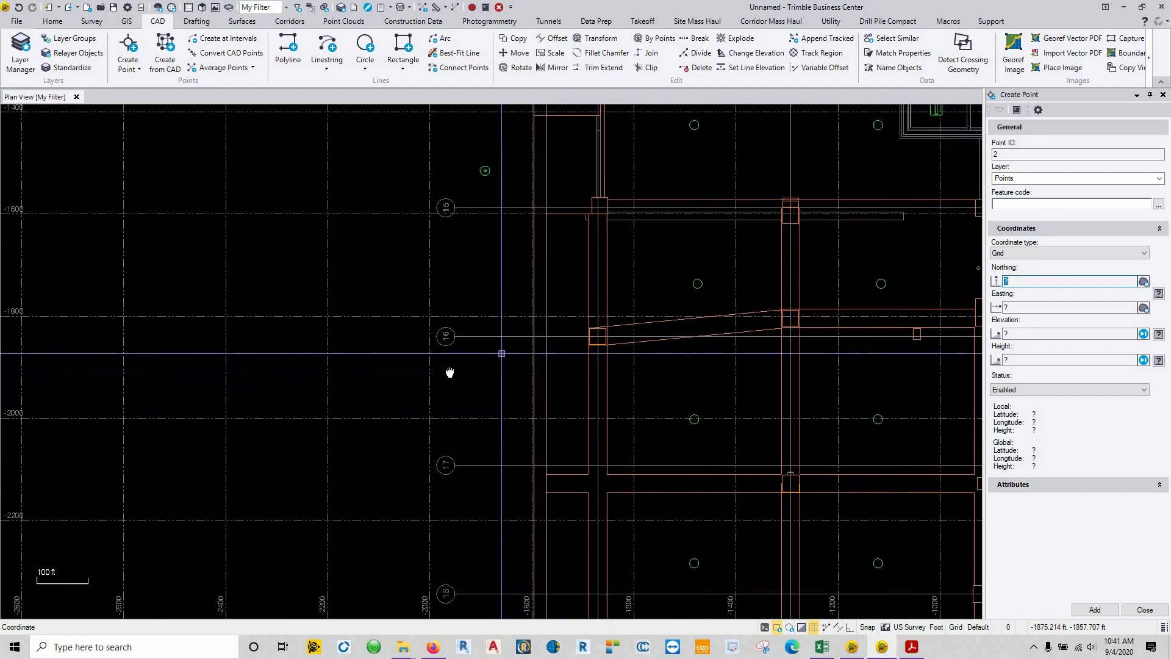
scroll(549, 349, up, 6)
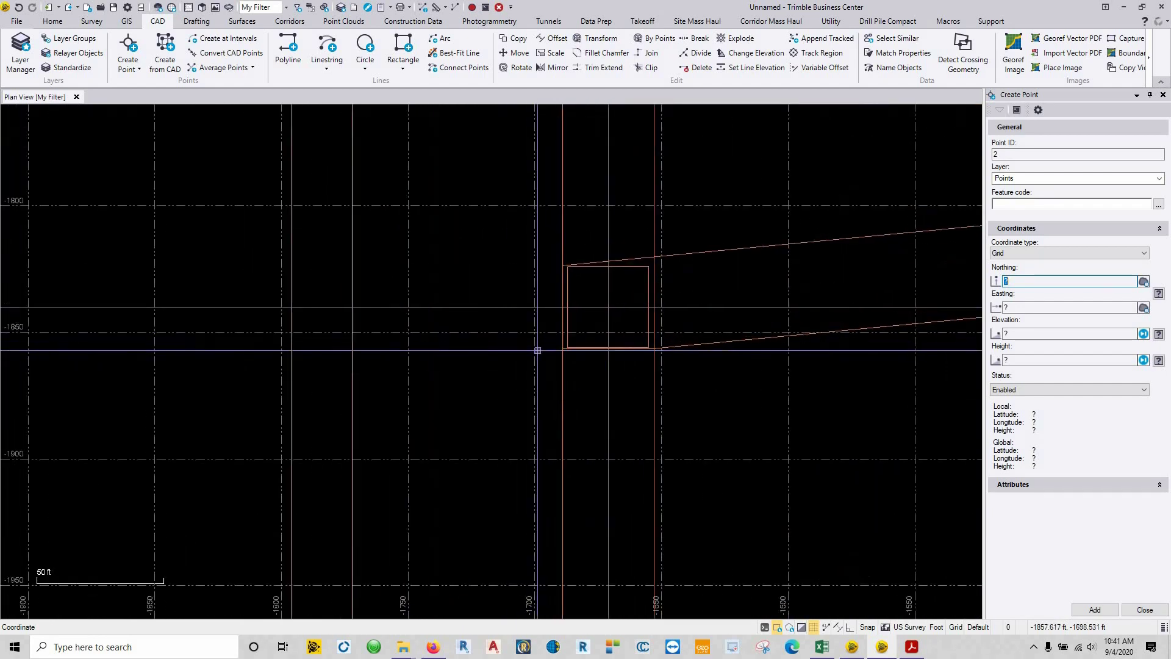
click(608, 308)
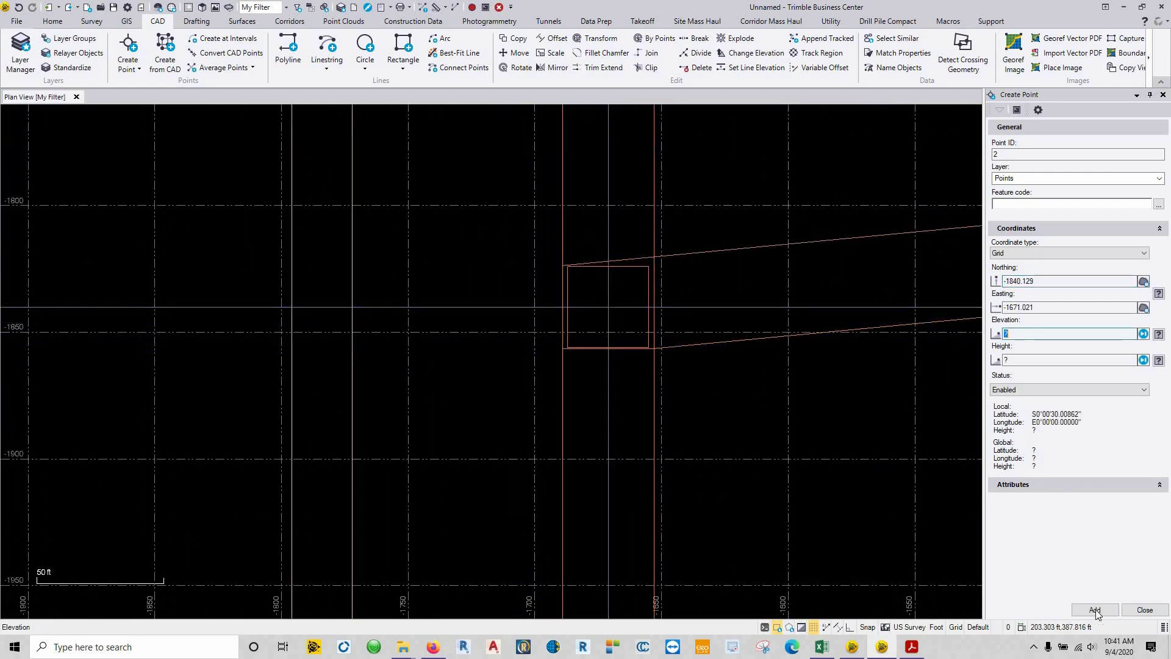
click(1095, 609)
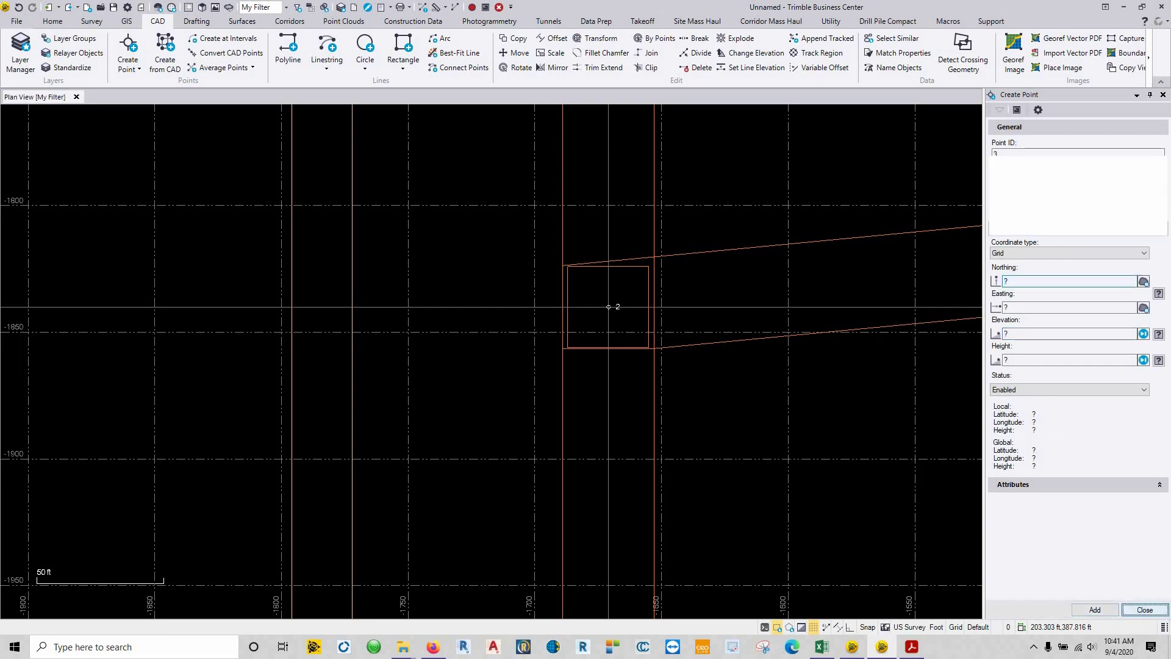
Step: Measure the distance from point 1 to point 2
scroll(811, 317, down, 15)
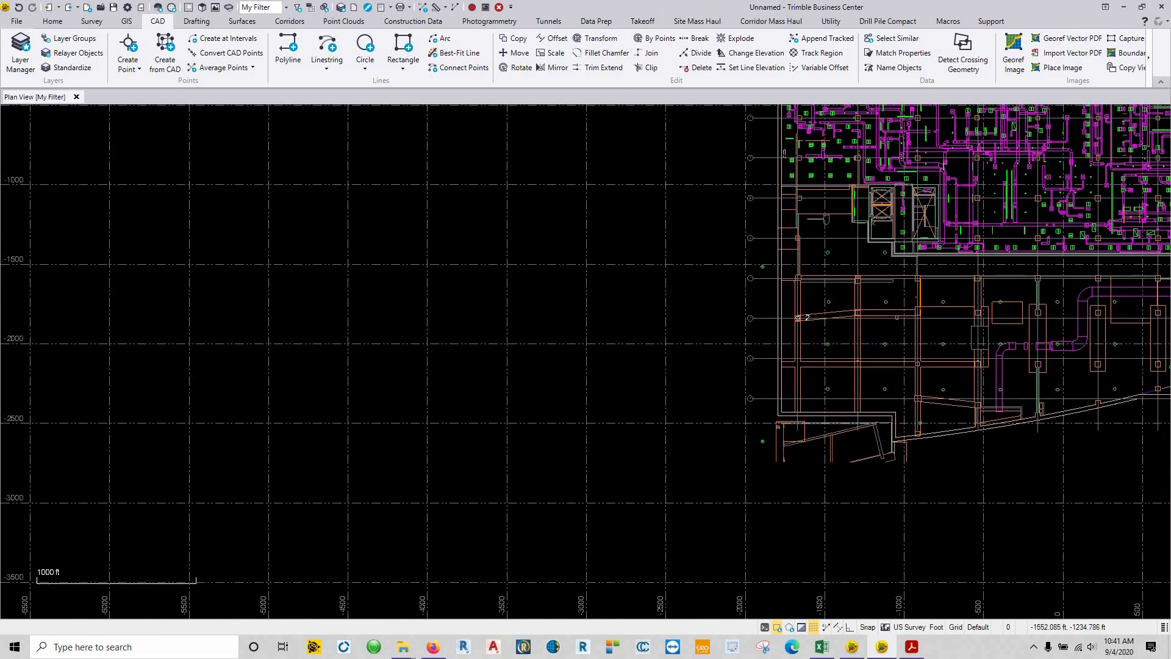
key(ctrl+shift+e)
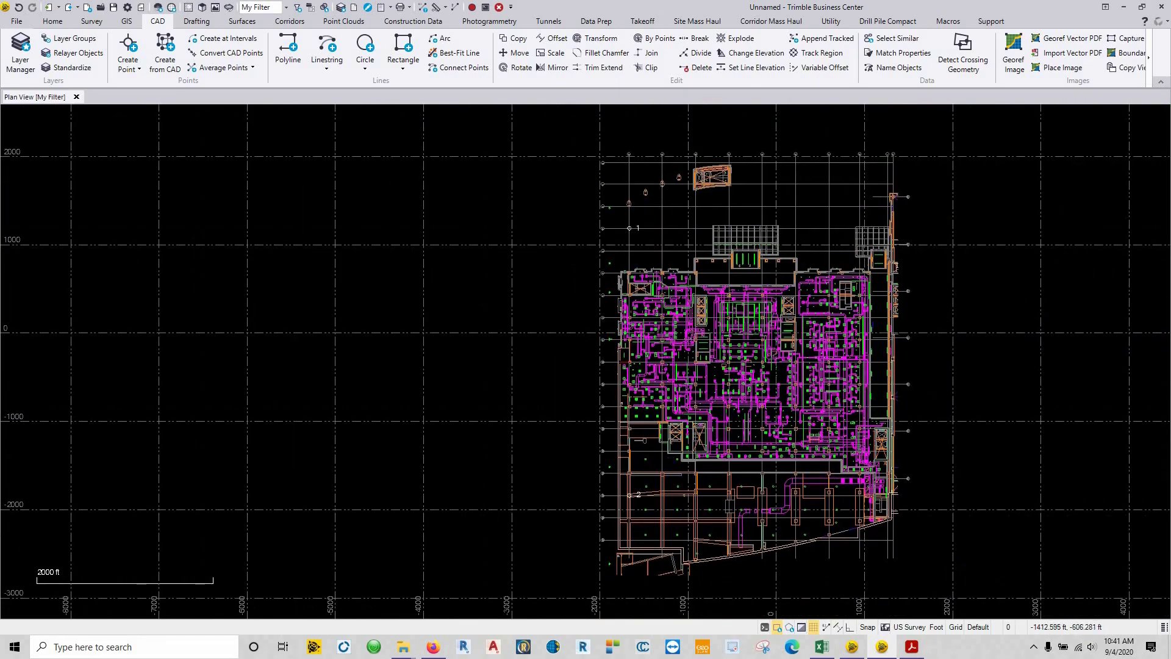
middle_drag(646, 382, 552, 357)
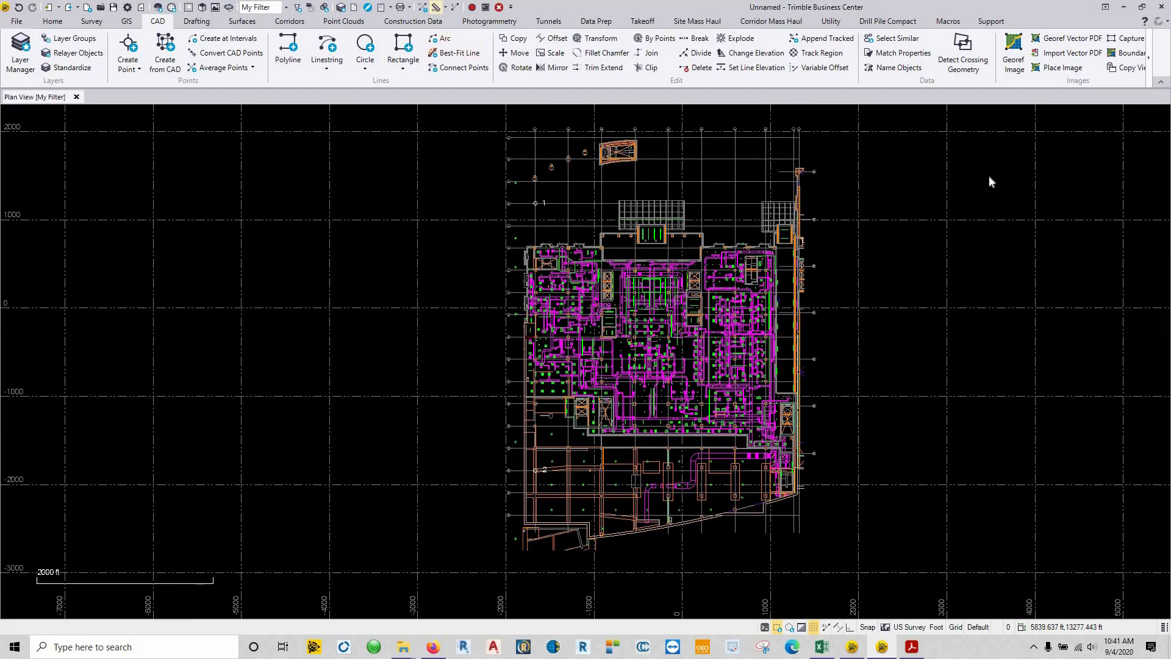
key(ctrl+m)
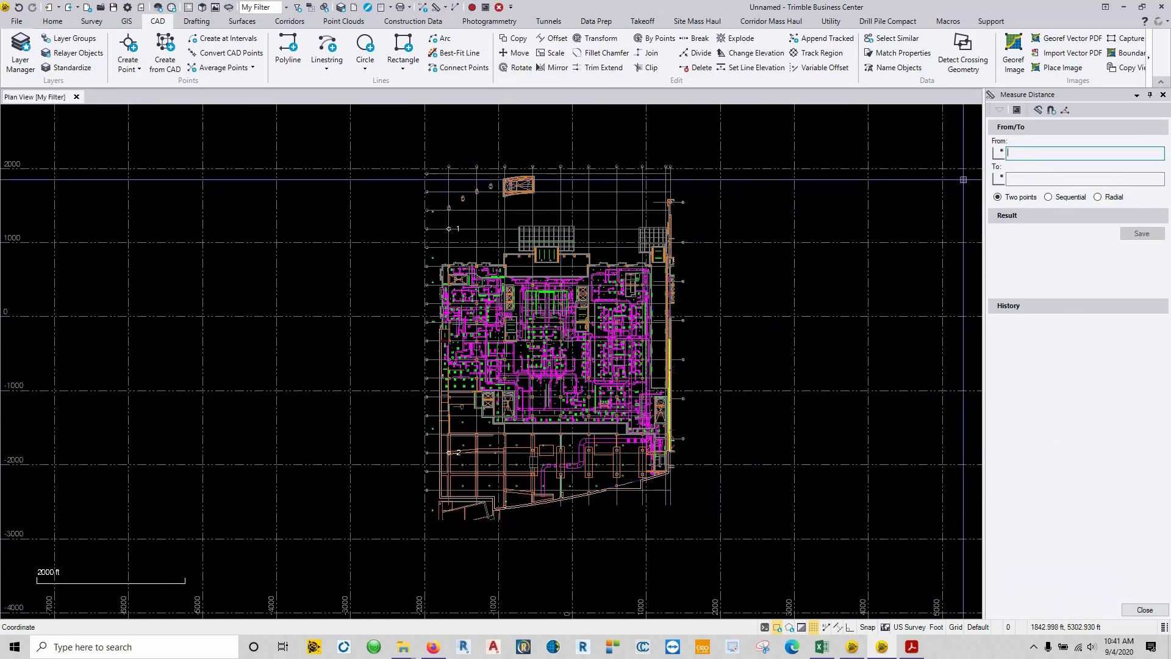
text(1)
key(Tab)
text(2)
key(Return)
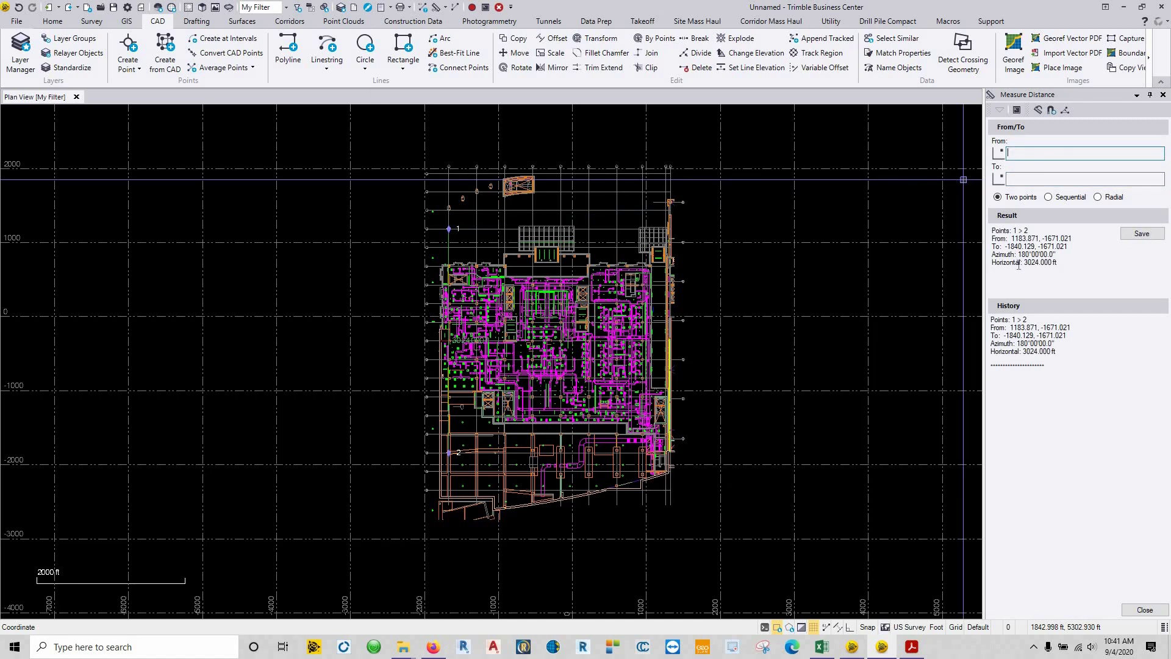
double_click(1057, 267)
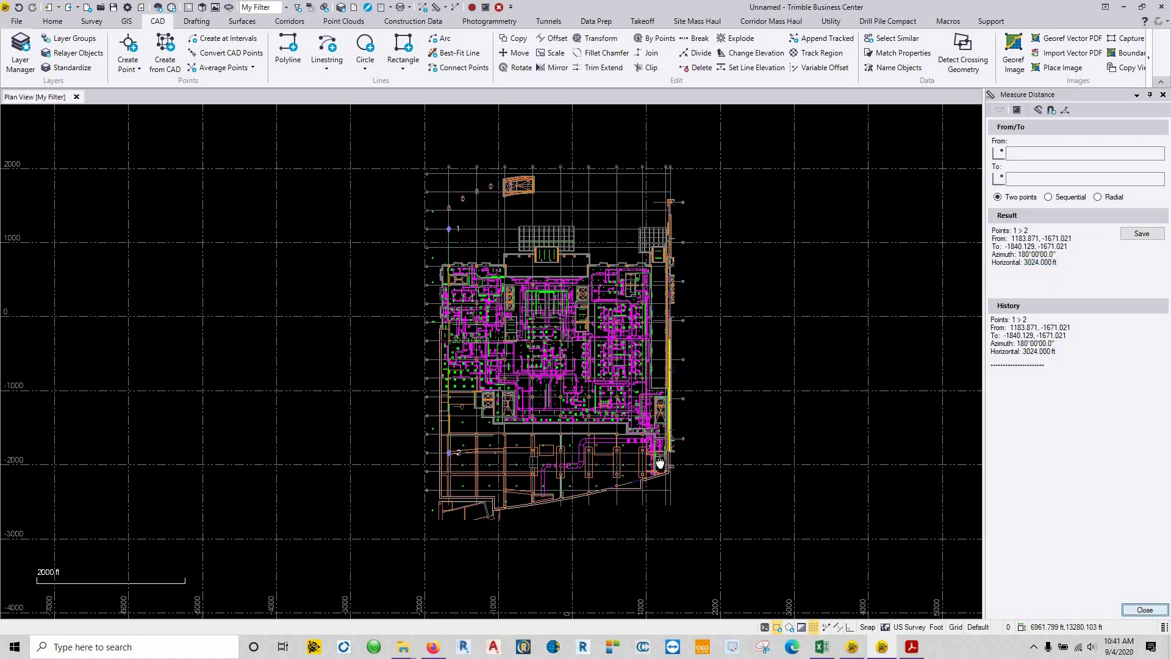
key(Escape)
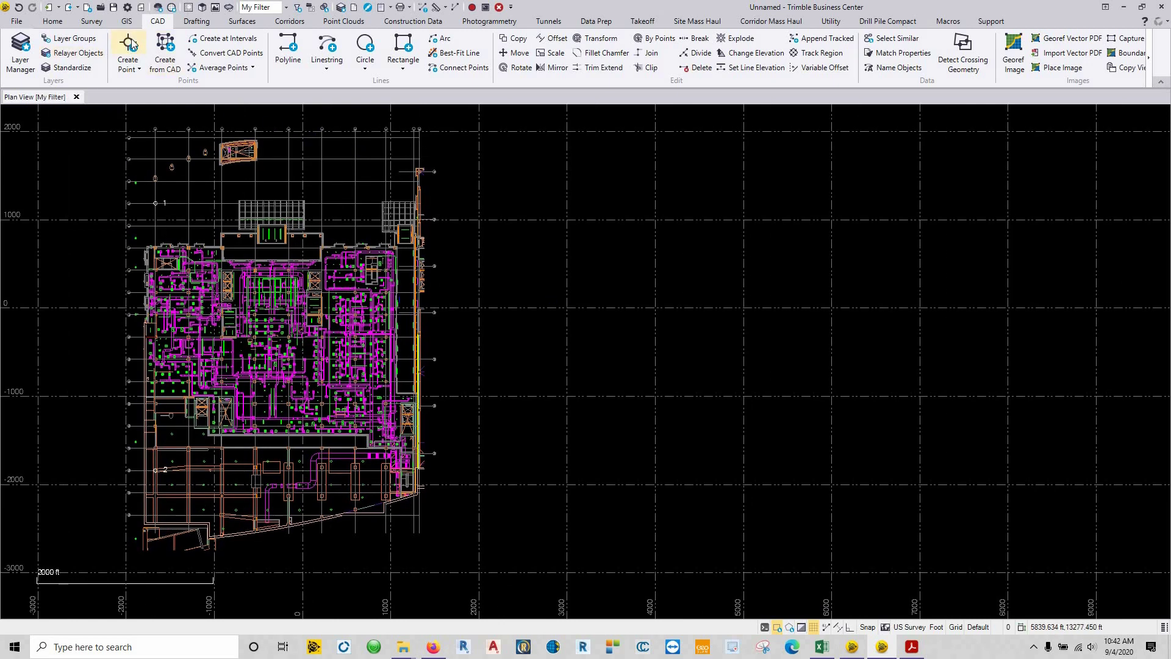
Step: Start creating point 3 and arrange Control.pdf side by side with the Trimble Business Center plan view
click(133, 44)
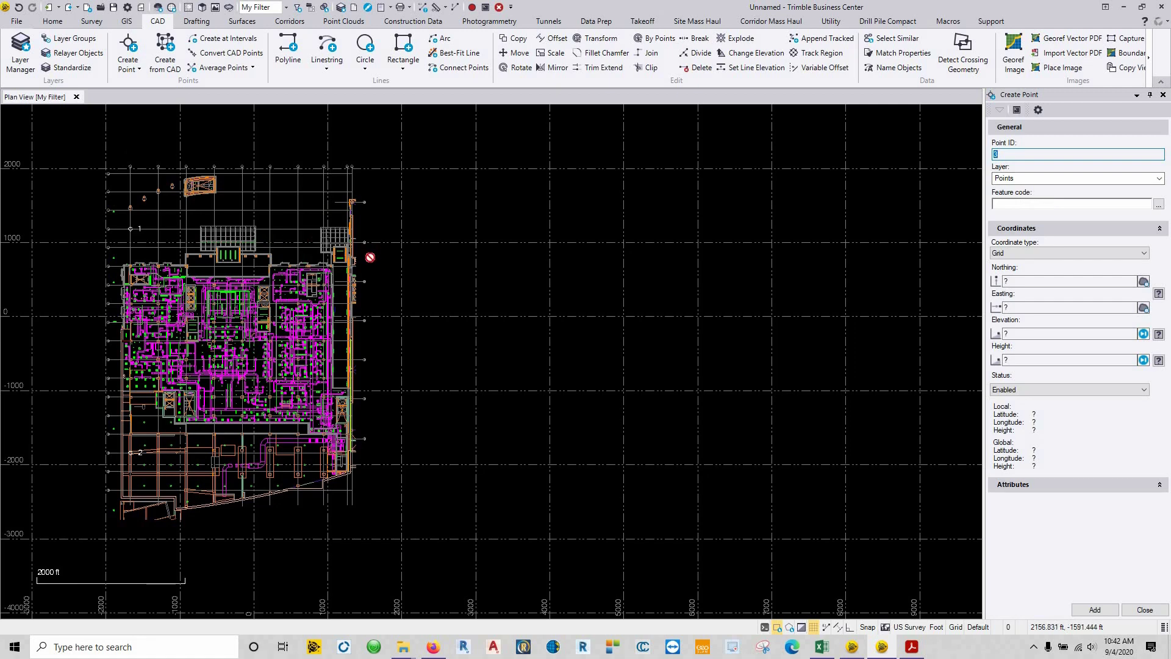
scroll(370, 257, up, 5)
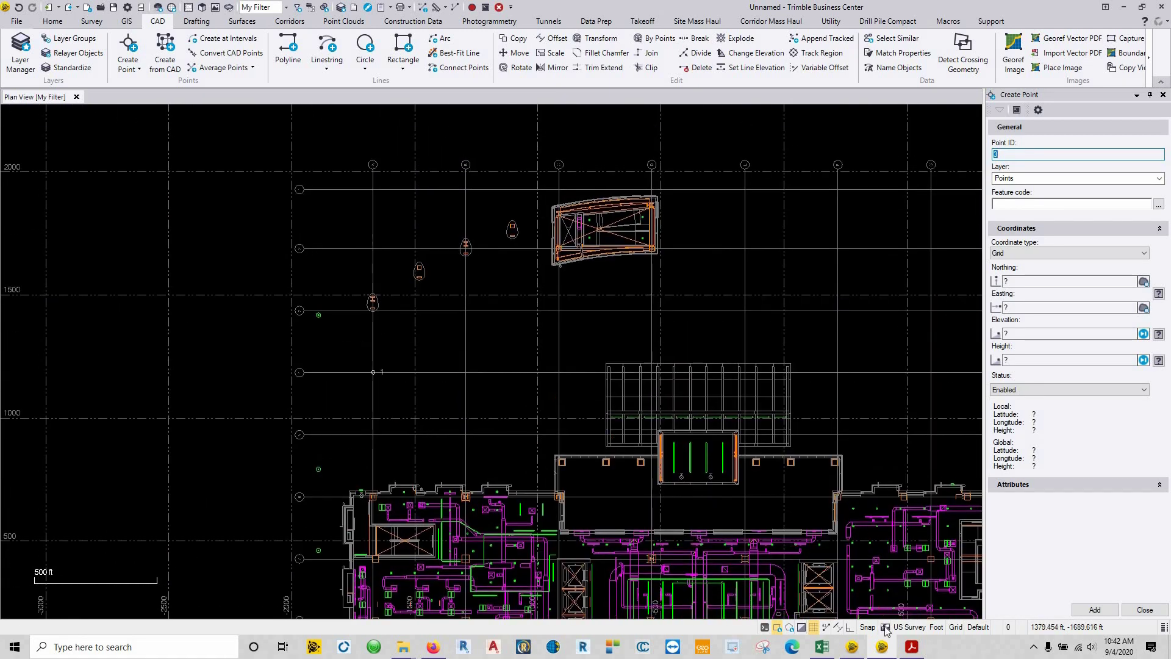
click(912, 647)
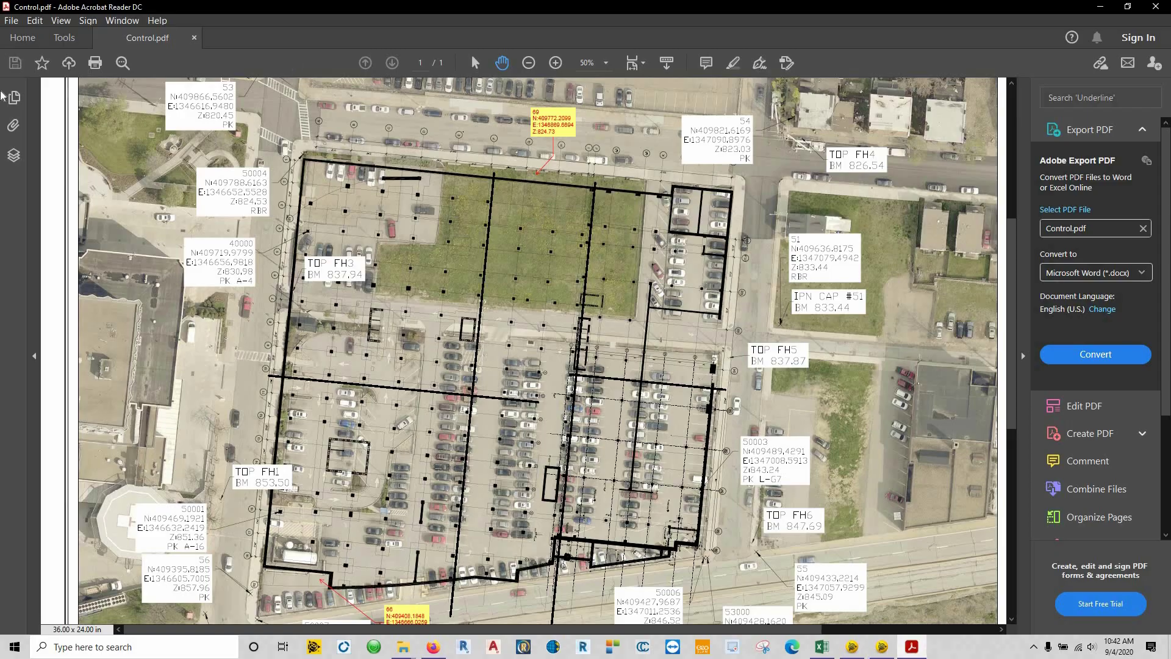
key(super+Left)
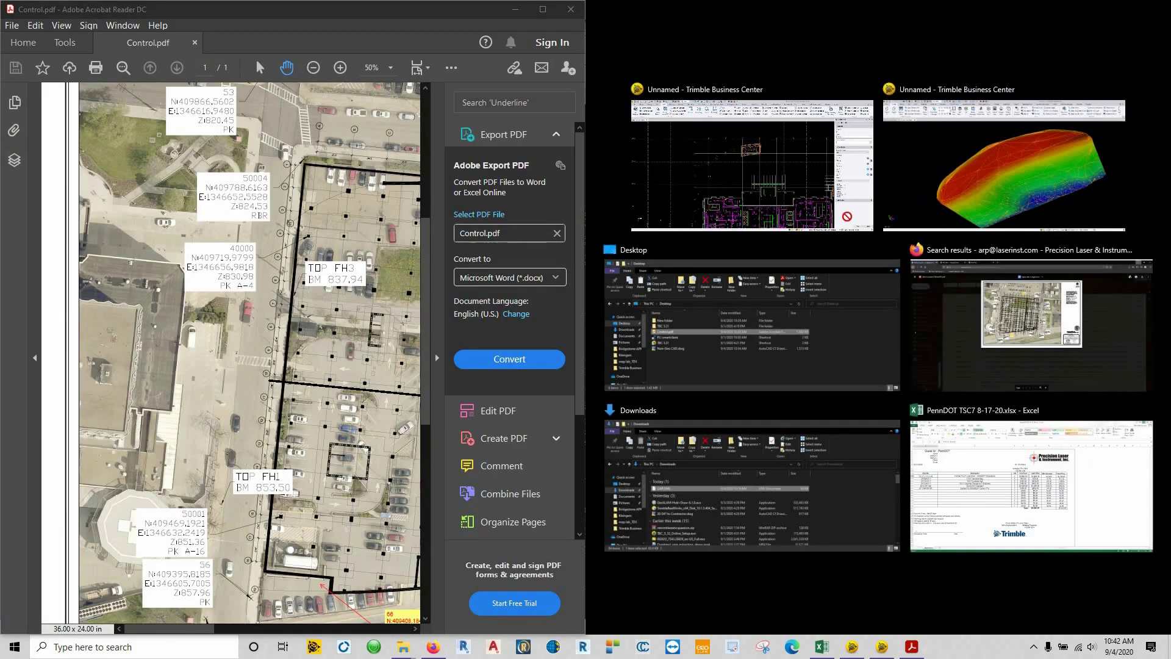
click(768, 183)
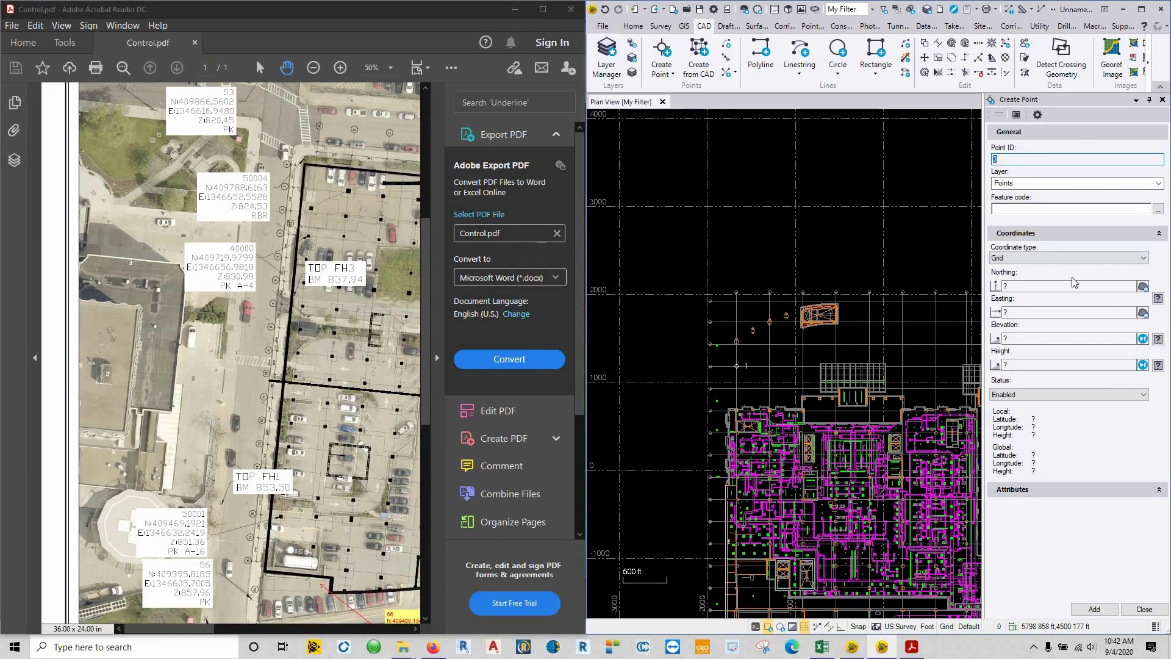
Step: Add point 3 at northing 409719.9799 and easting 1346656.9818, leaving its elevation and height undefined
click(1014, 287)
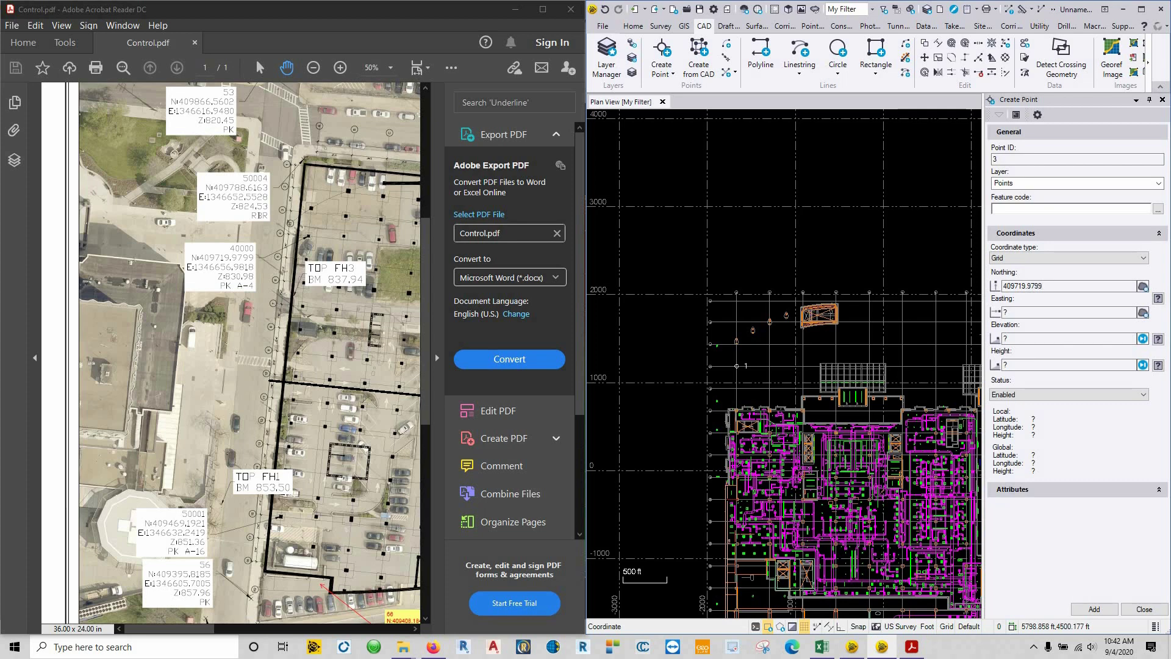
key(Tab)
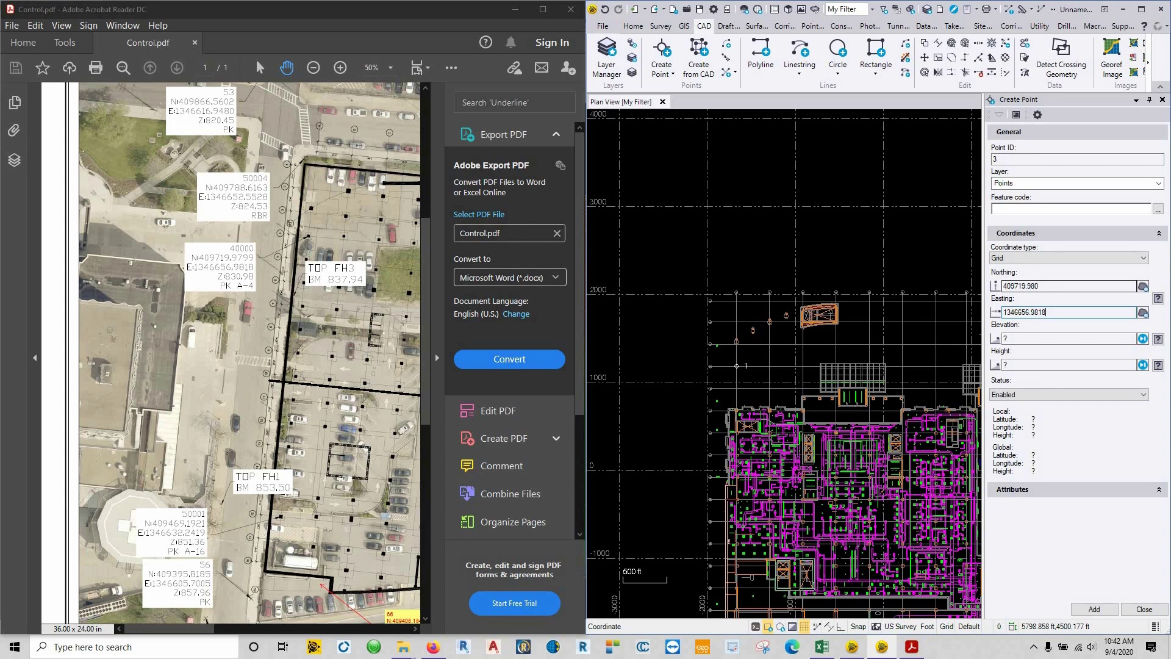
key(Tab)
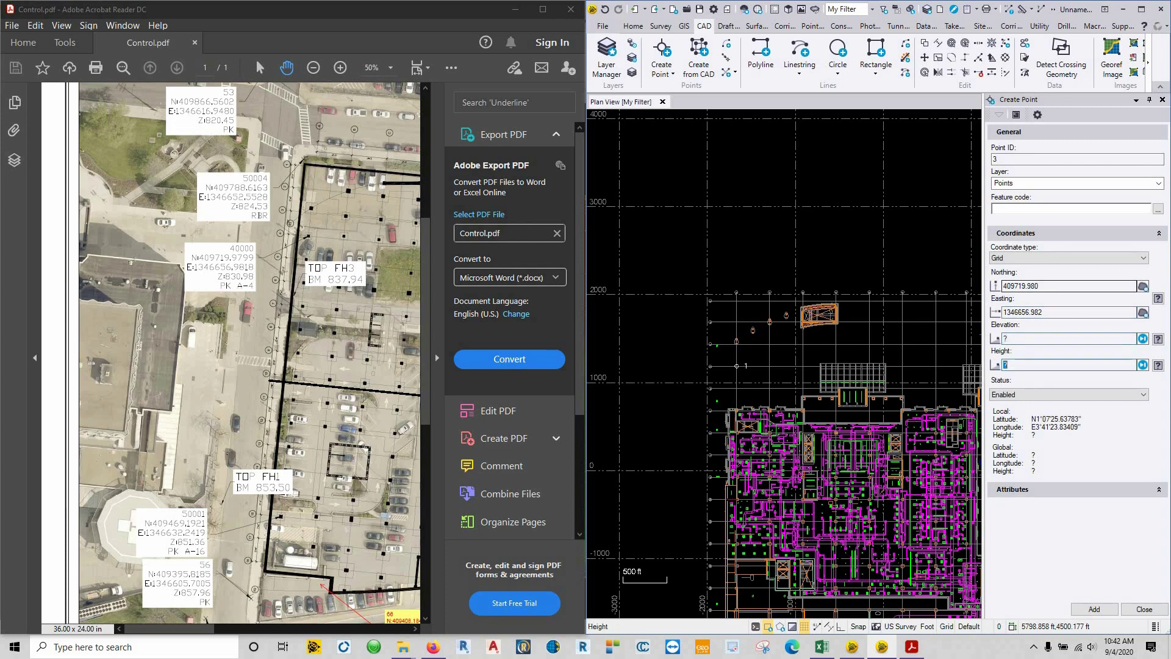
key(Tab)
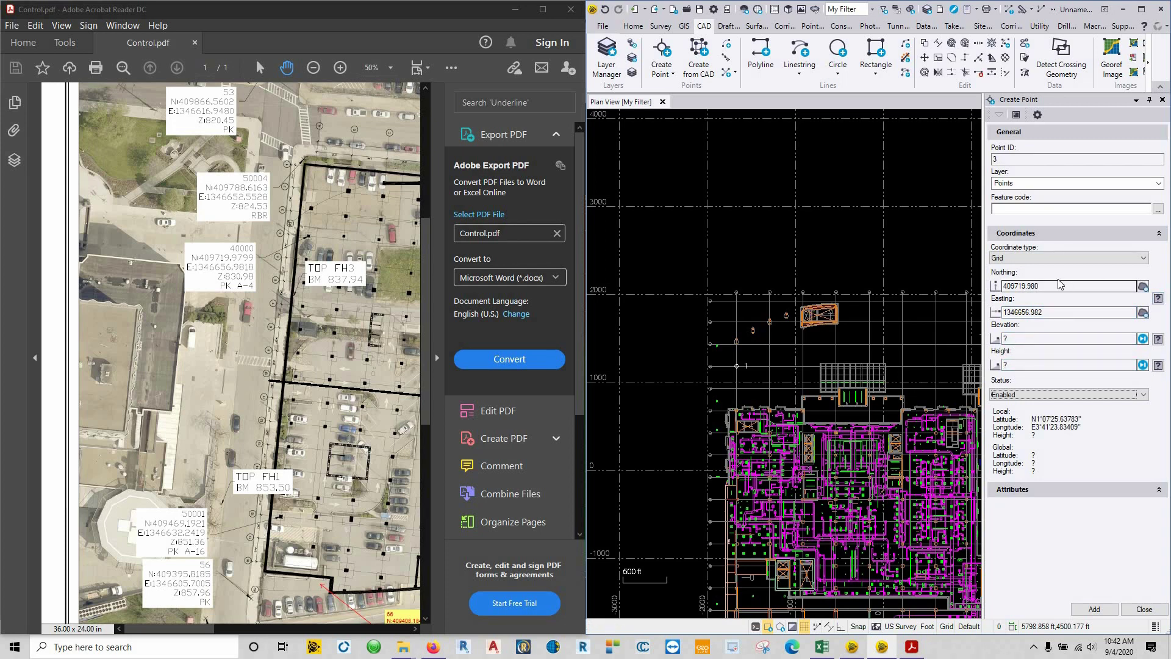
click(1095, 609)
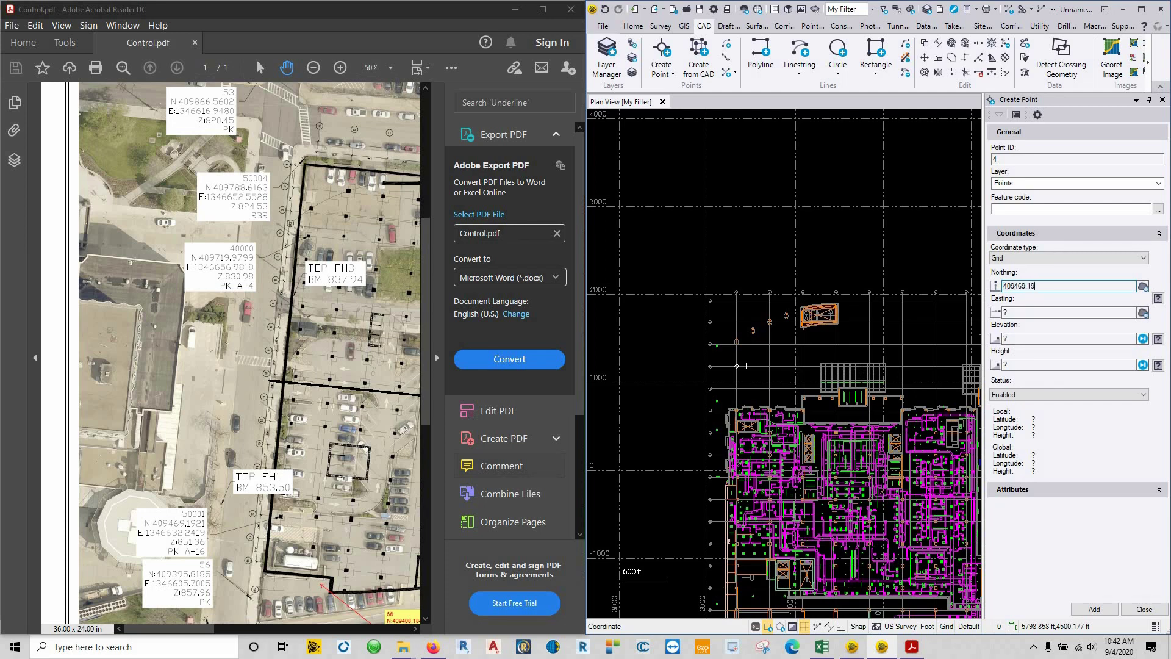
Step: Add point 4 at northing 409469.192 and easting 1346632.242 with elevation undefined, and finish creating points
key(Tab)
text(1)
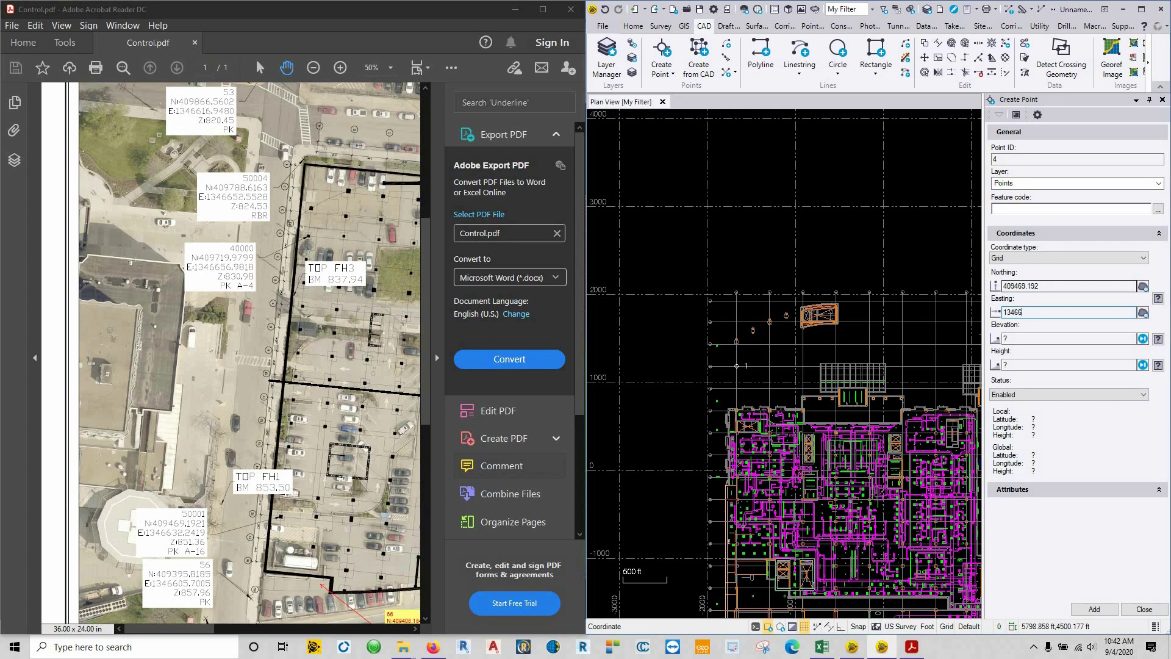
text(346632.242)
key(Tab)
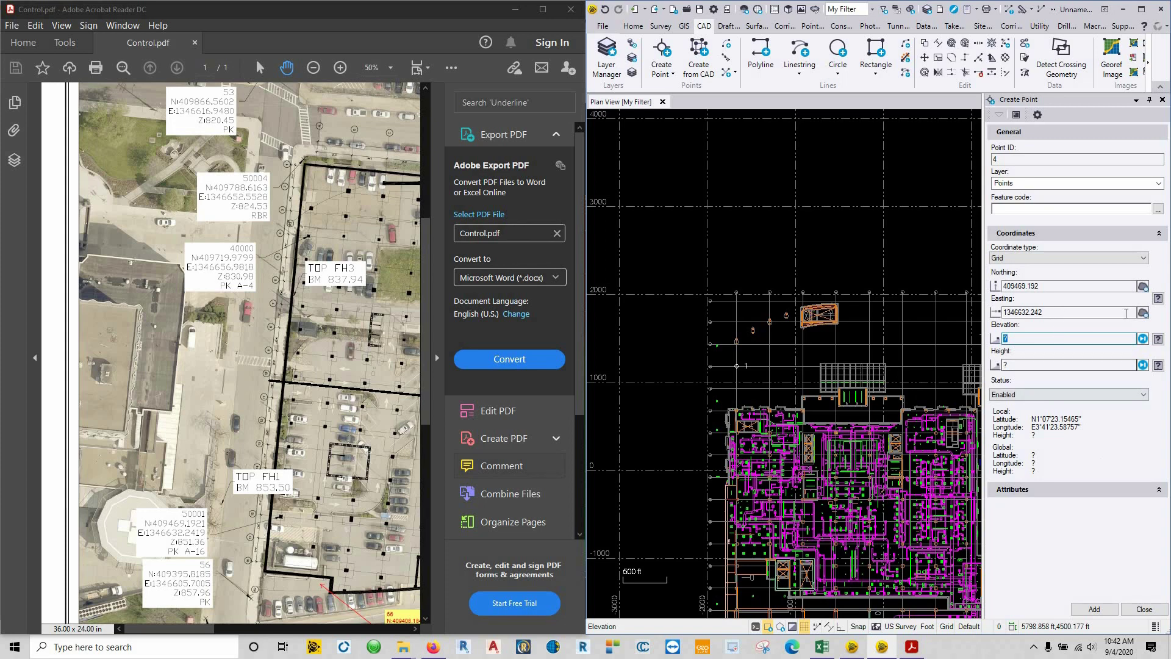
click(1126, 313)
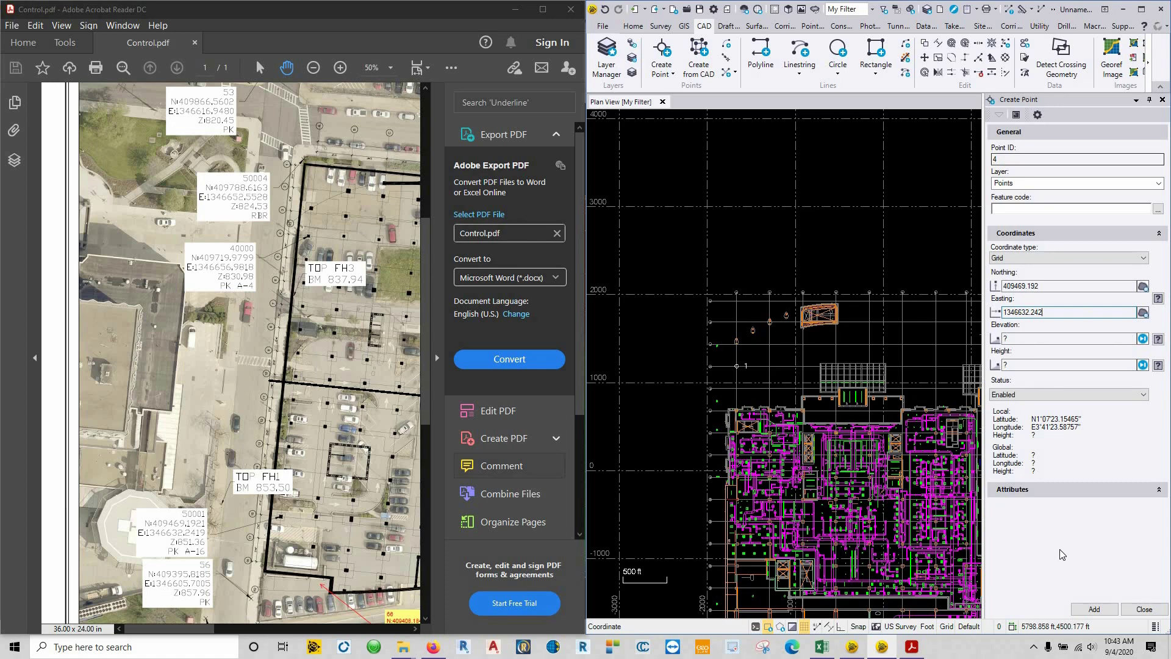
click(1104, 612)
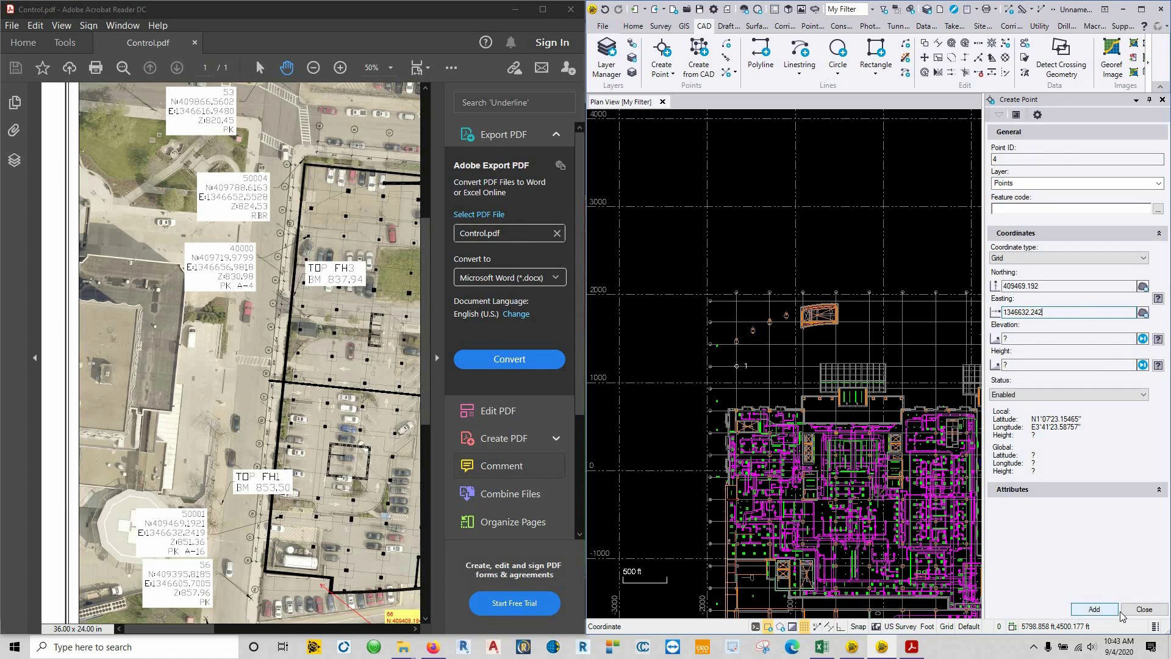
click(1145, 608)
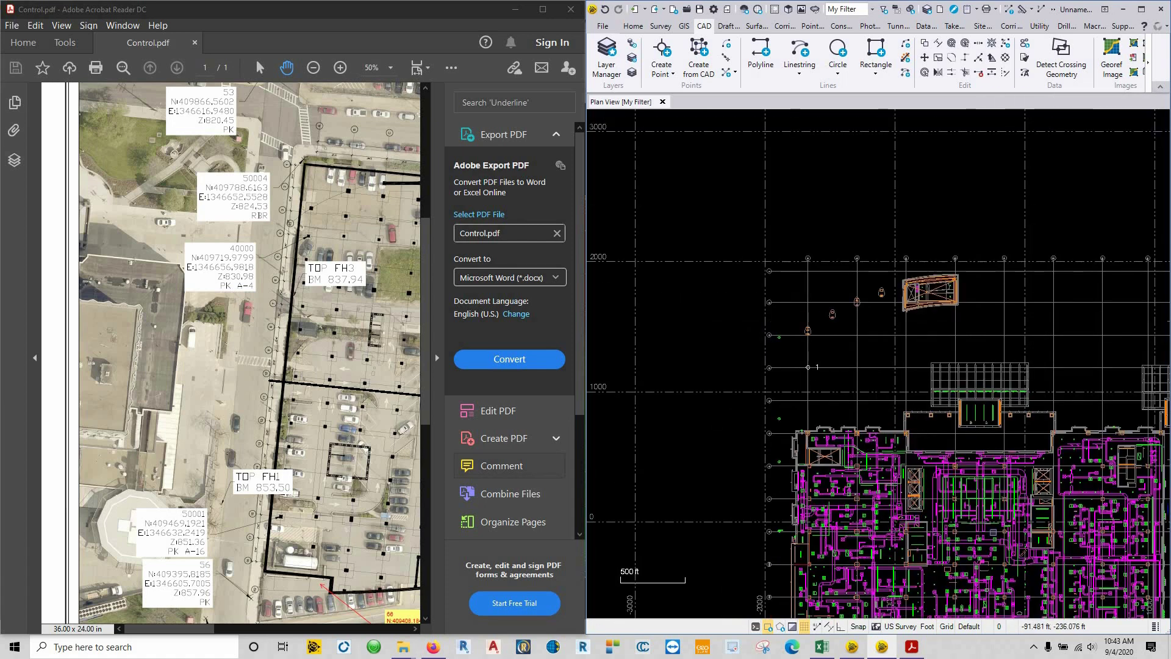
Step: Maximize the Trimble Business Center project window and open a second plan view in a new vertical tab group
key(alt+Tab)
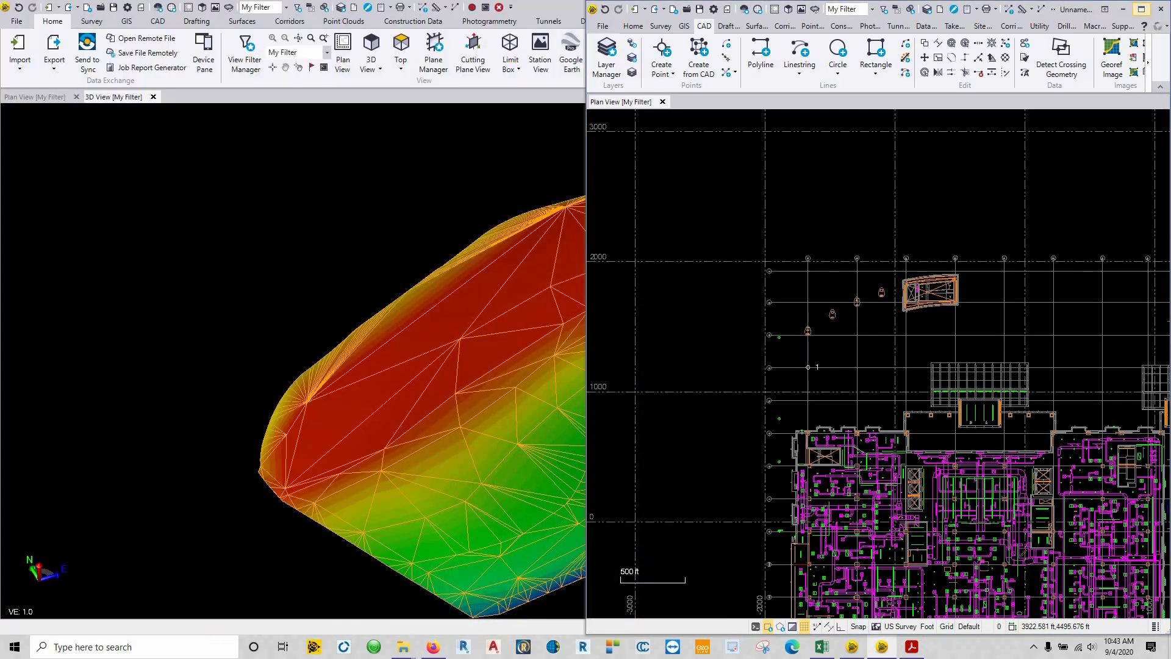
click(1141, 9)
scroll(551, 271, down, 5)
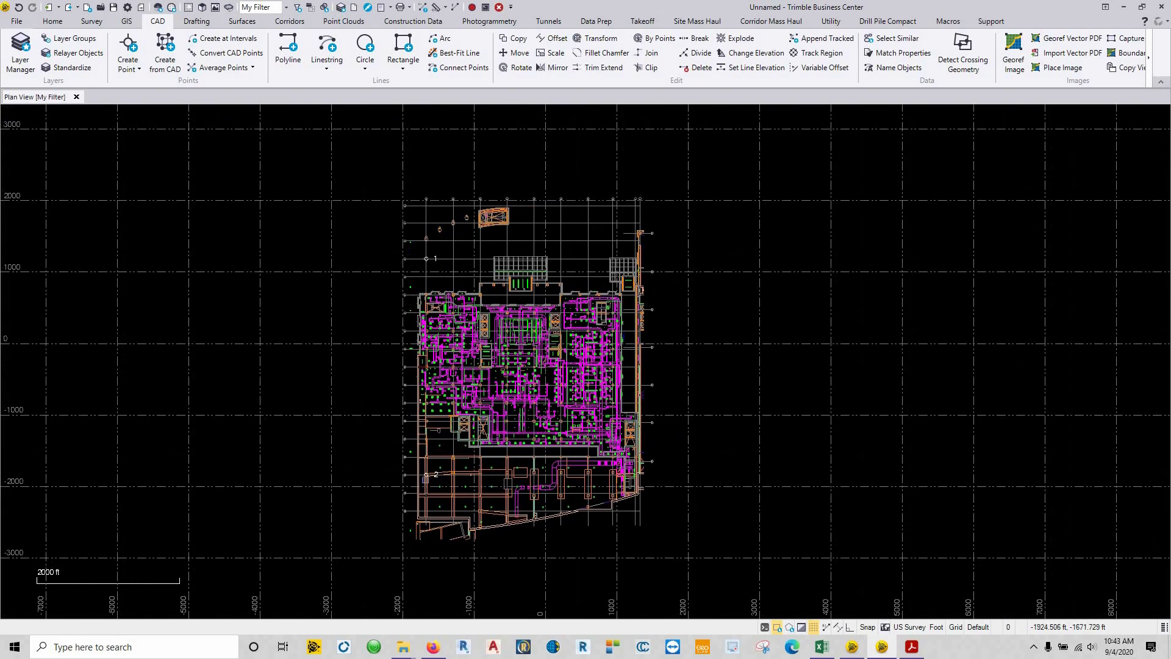
middle_drag(380, 416, 280, 421)
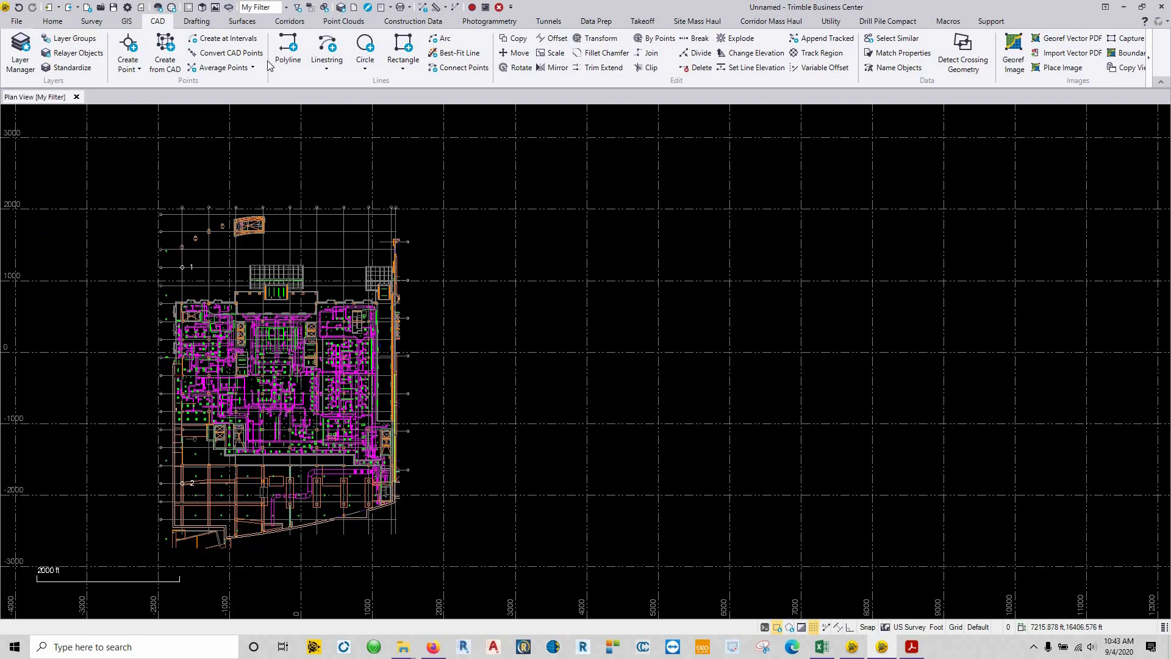
click(52, 21)
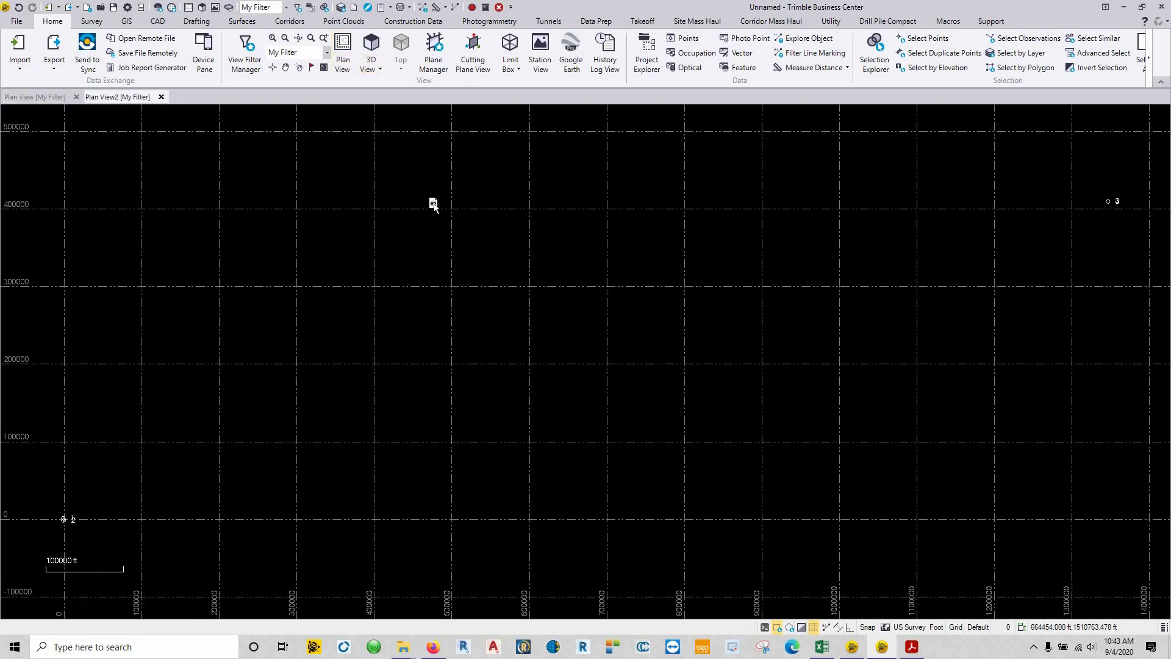
right_click(500, 226)
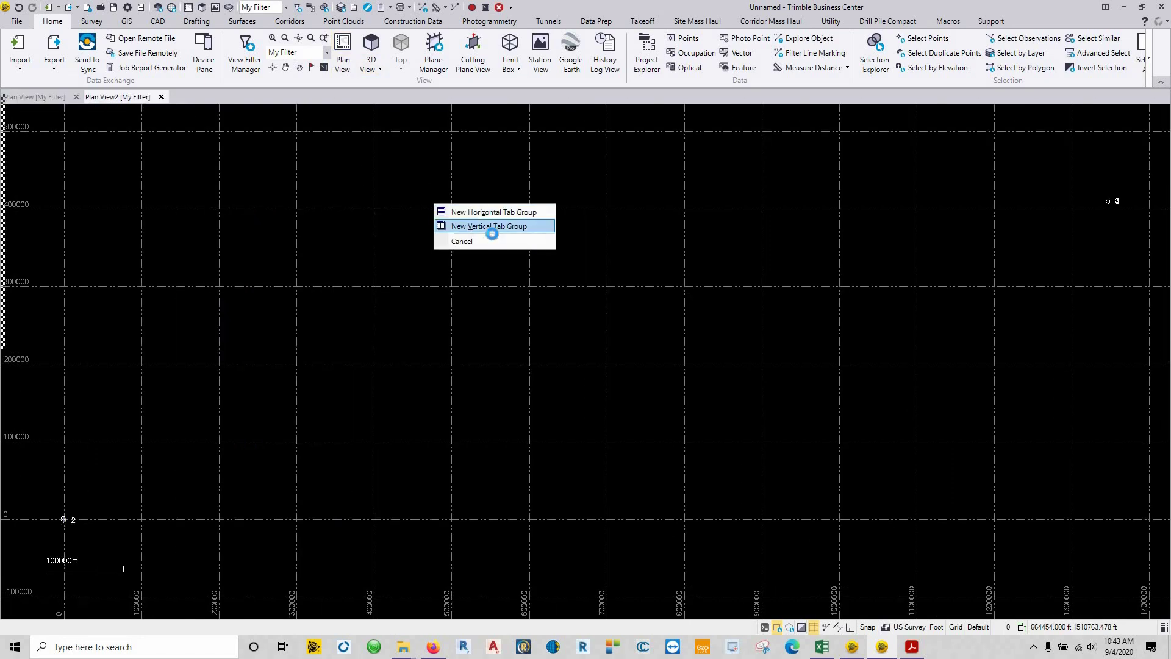
click(490, 227)
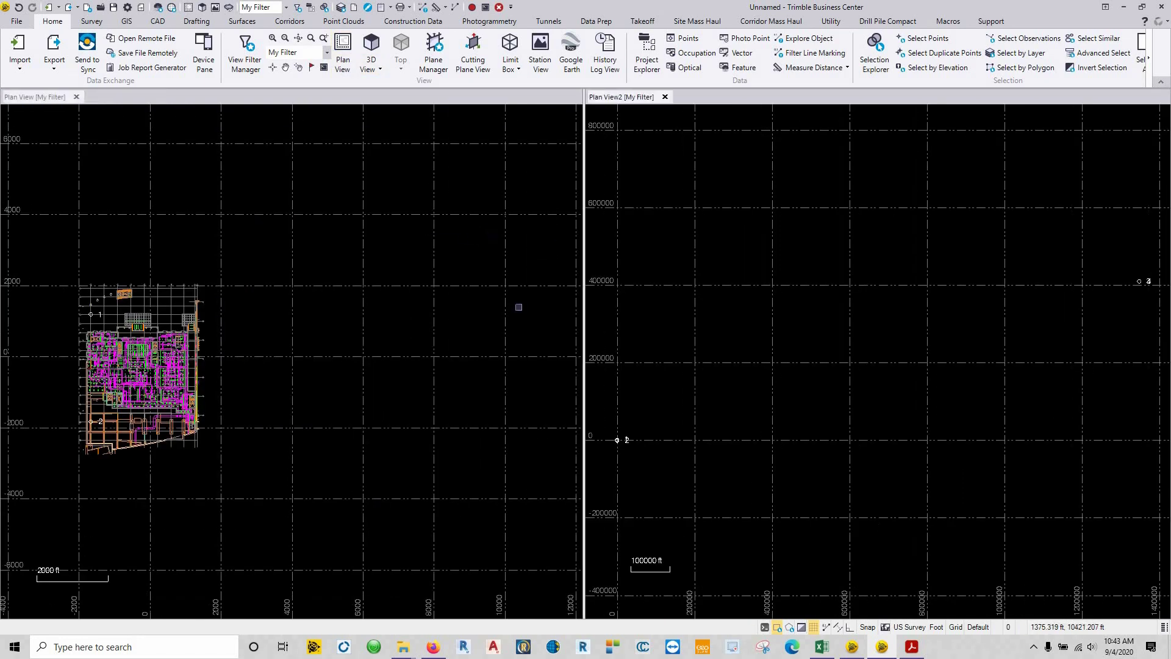
Step: Measure the distance from point 3 to point 4 in the second plan view
scroll(778, 329, up, 5)
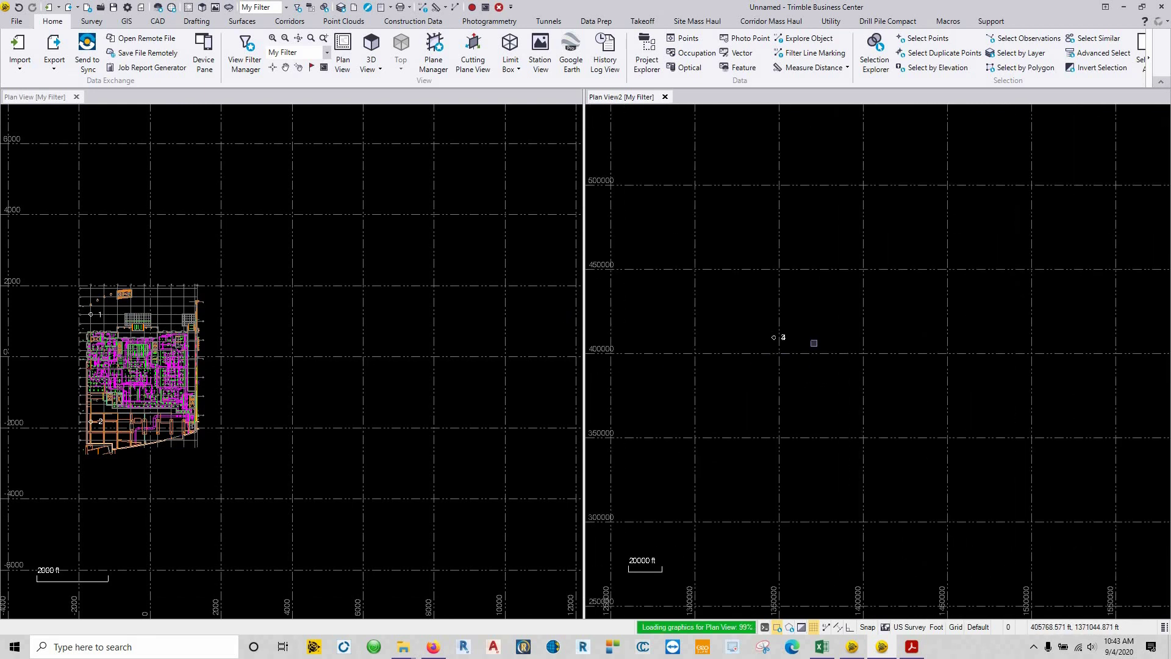
scroll(772, 336, up, 6)
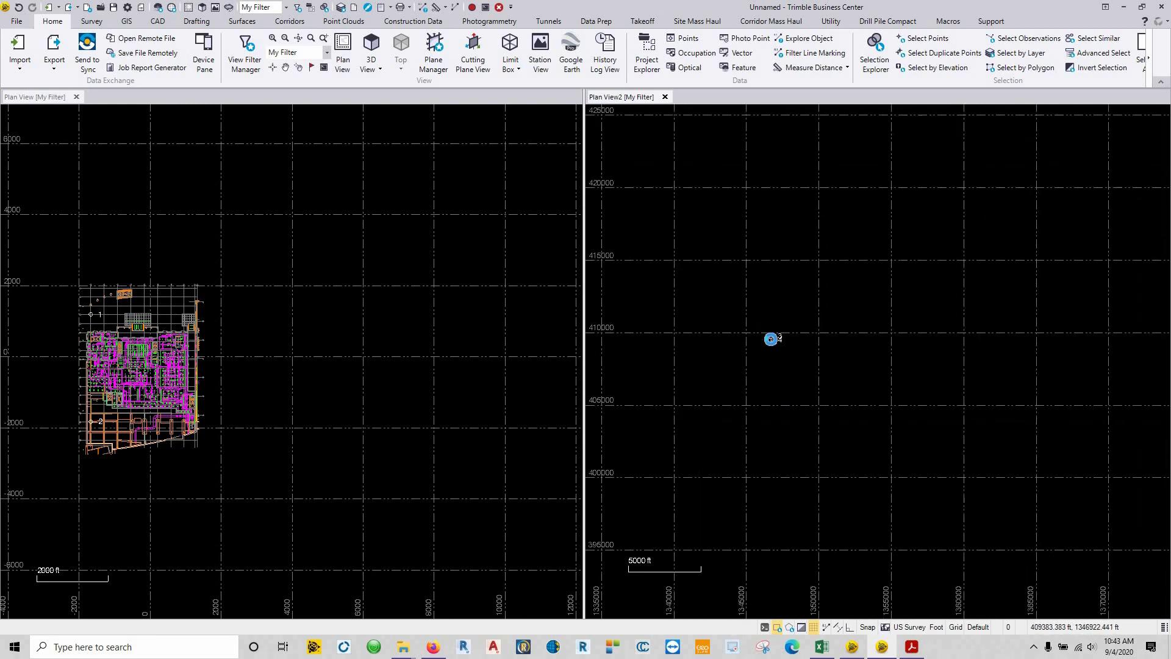
scroll(774, 317, up, 6)
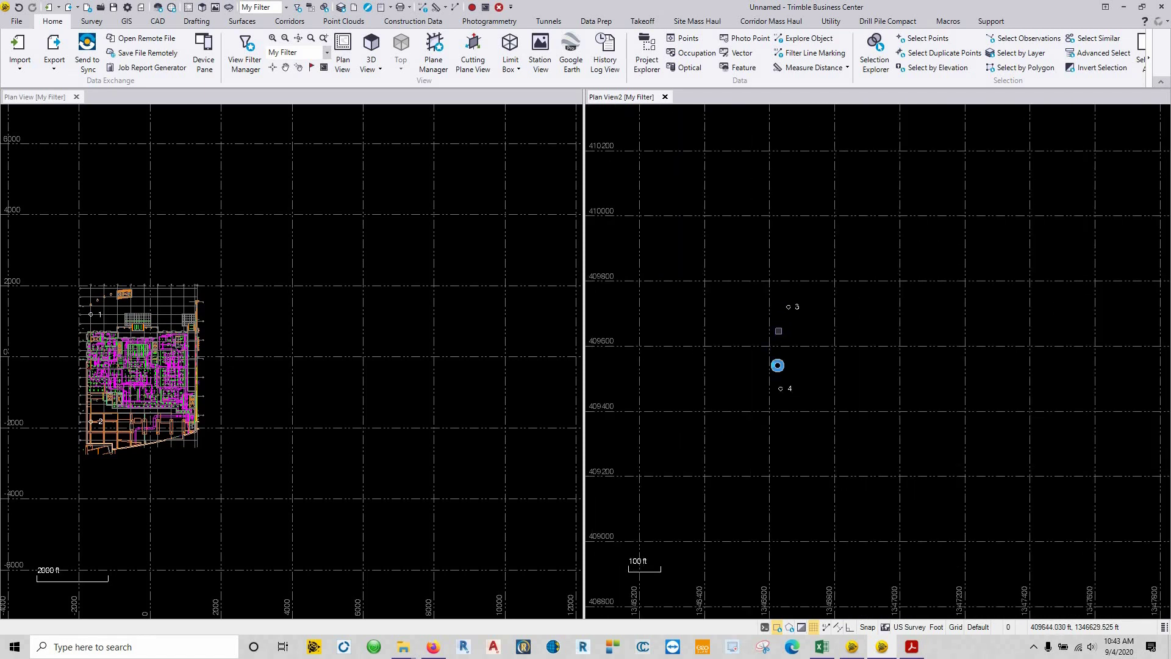
scroll(779, 364, up, 2)
scroll(778, 365, up, 2)
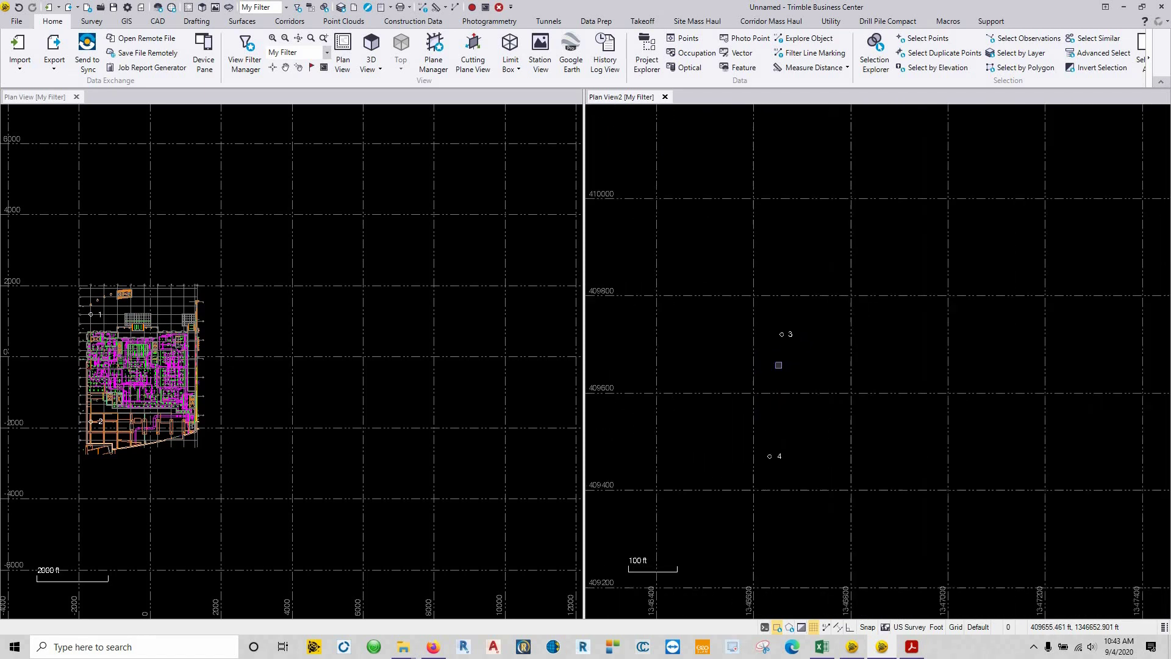
click(435, 7)
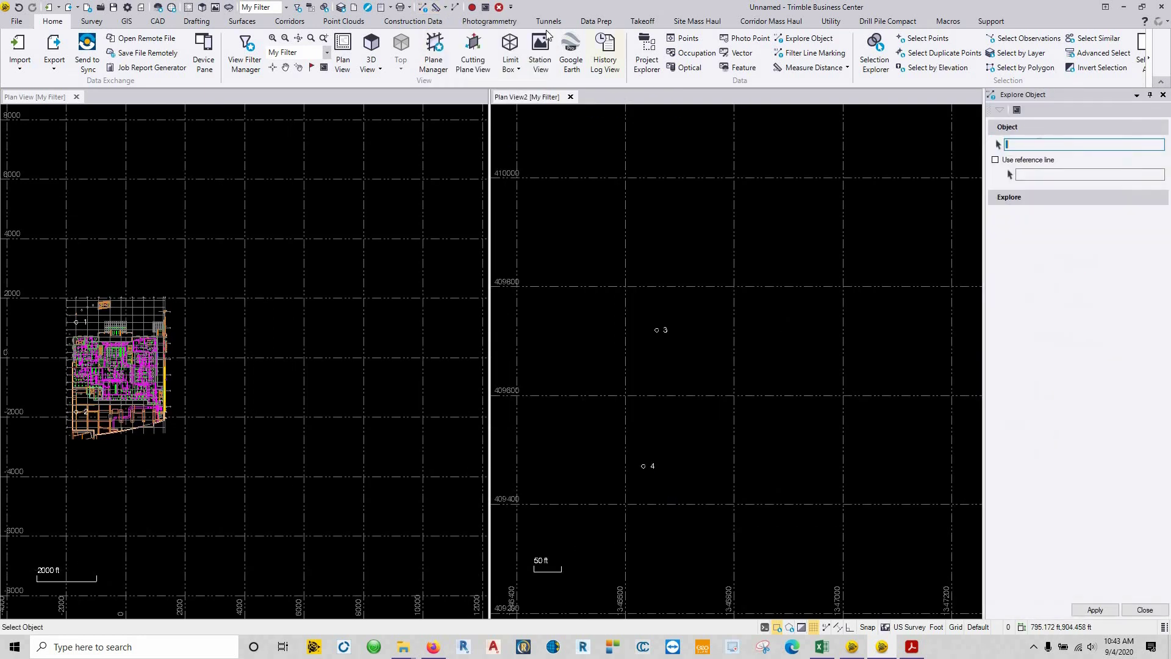
key(Escape)
click(436, 7)
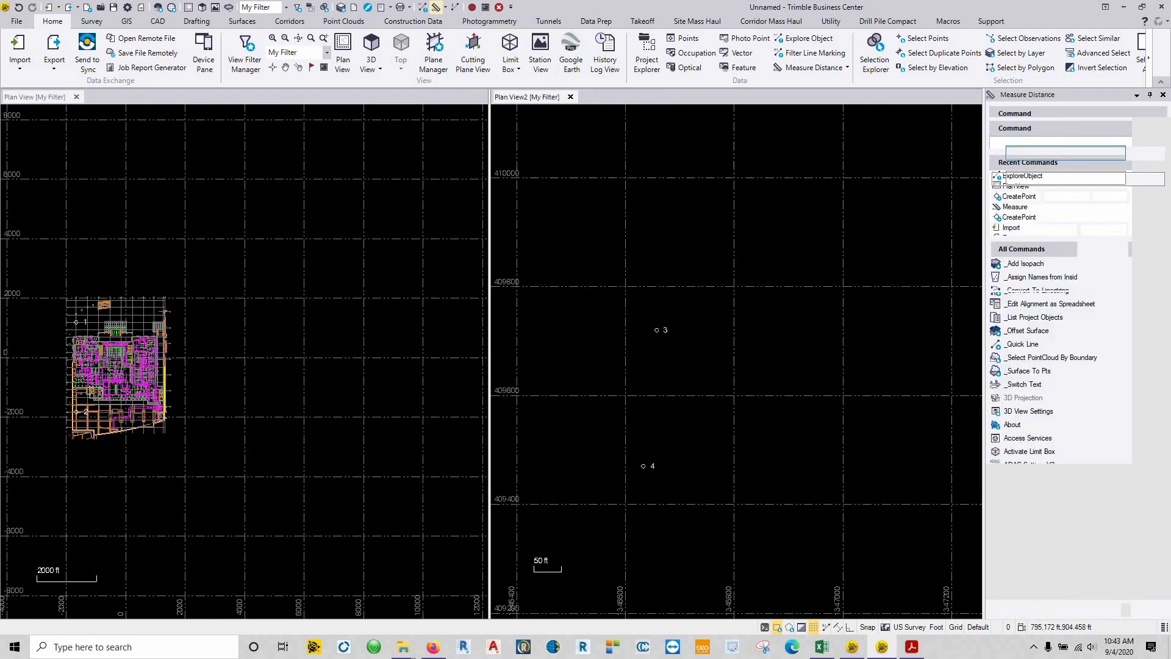
click(656, 330)
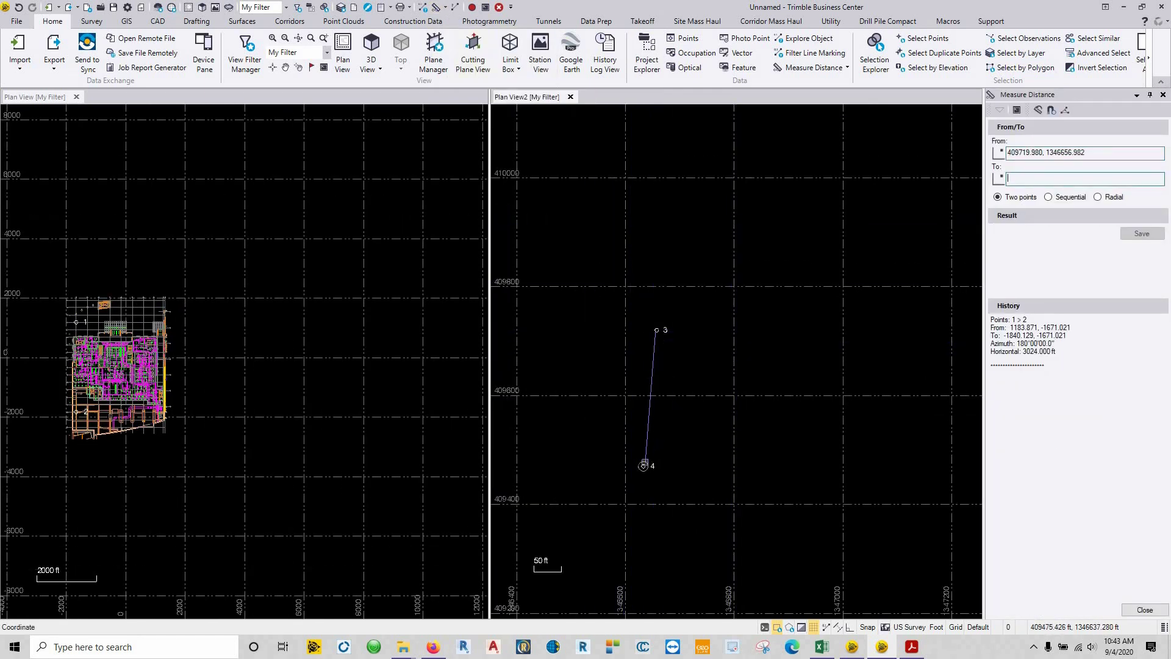
click(644, 466)
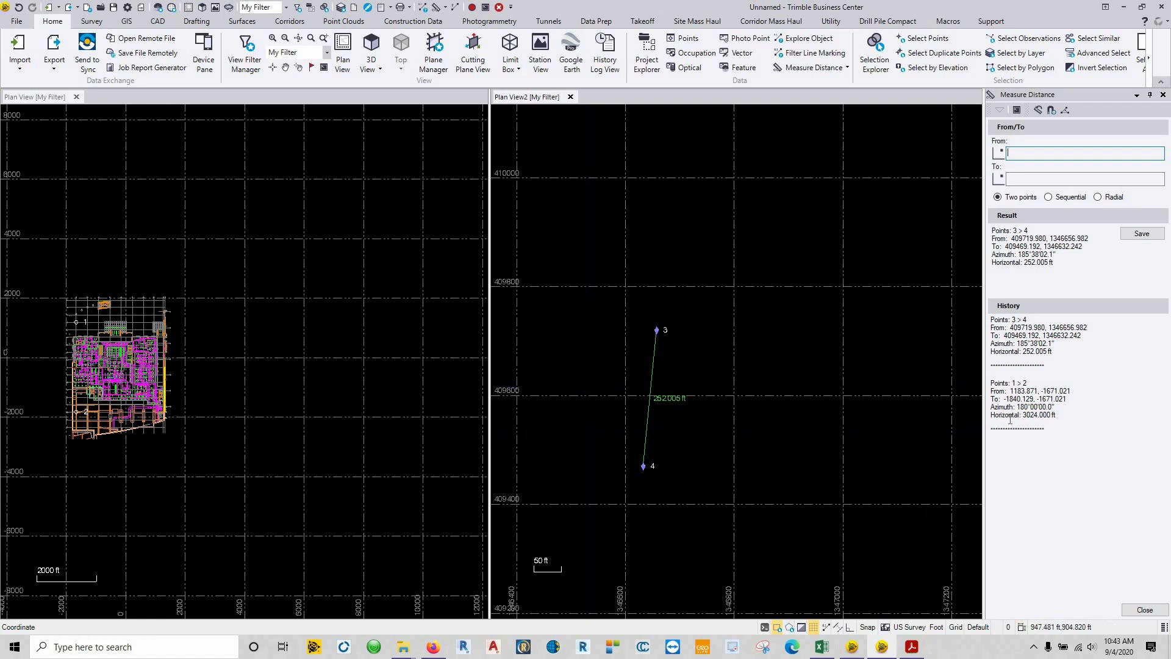
Step: Switch to Calculator and divide the point 1 to 2 distance, 3024, by the control distance, 252
click(1064, 418)
drag(1064, 418, 1023, 416)
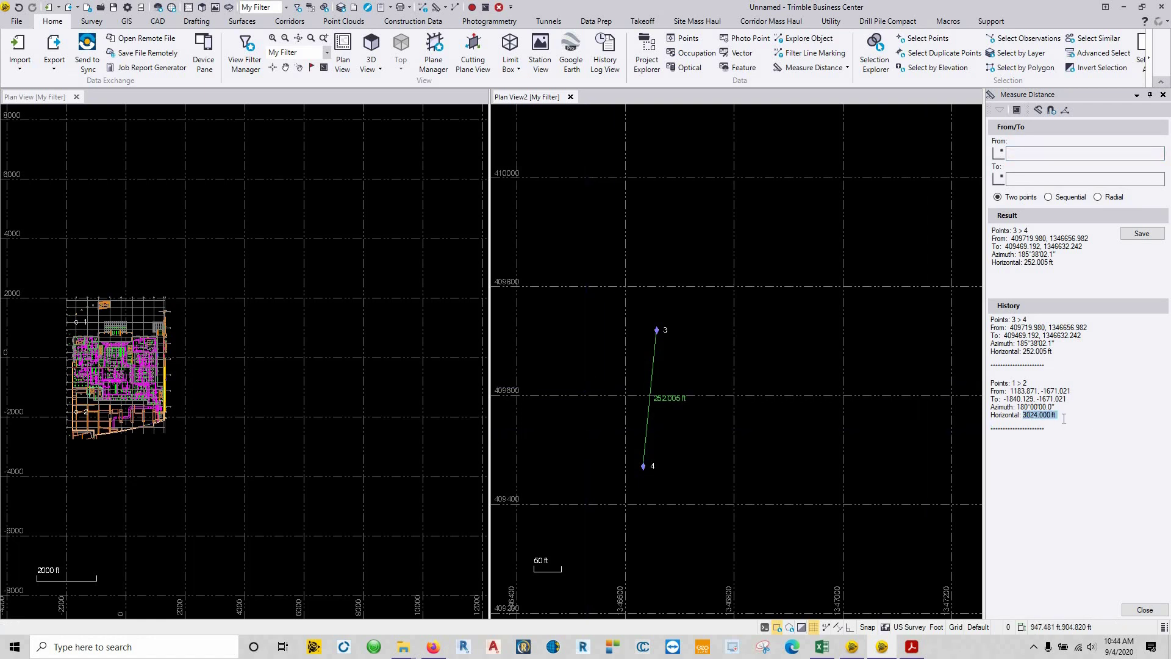
click(185, 639)
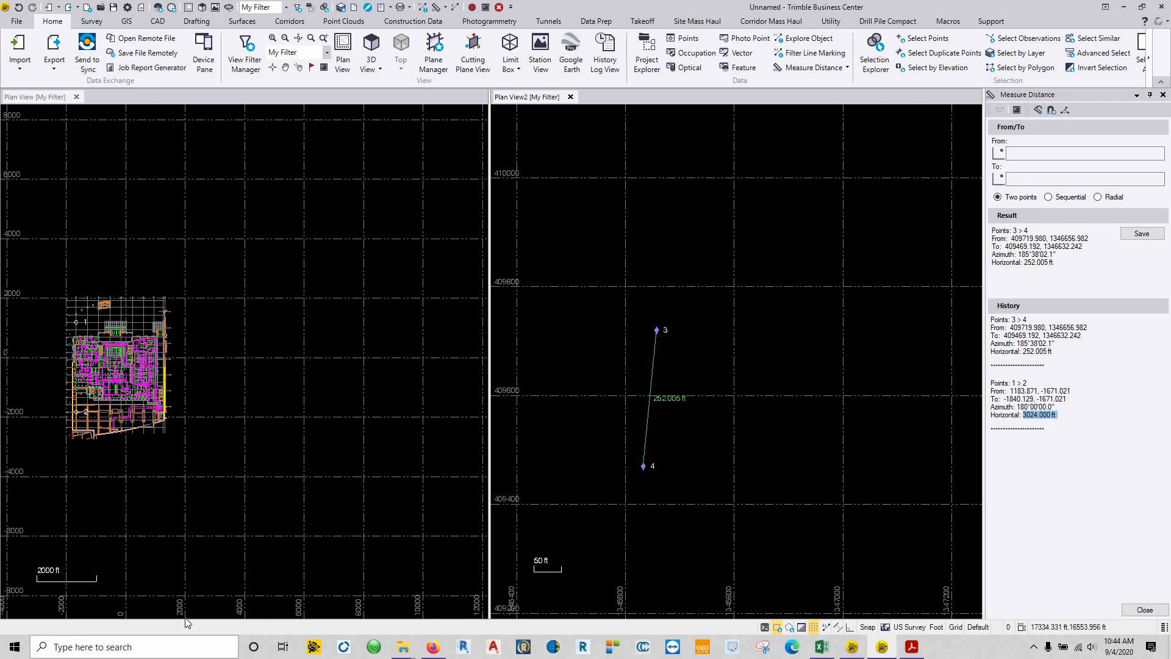
text(calc)
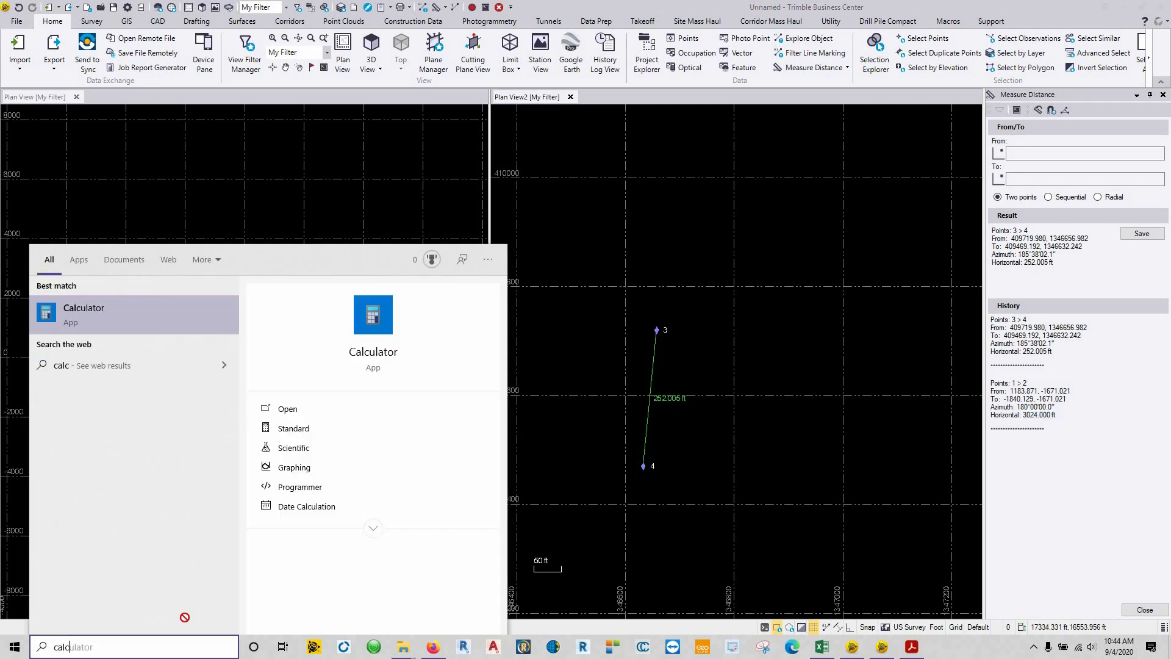
key(Return)
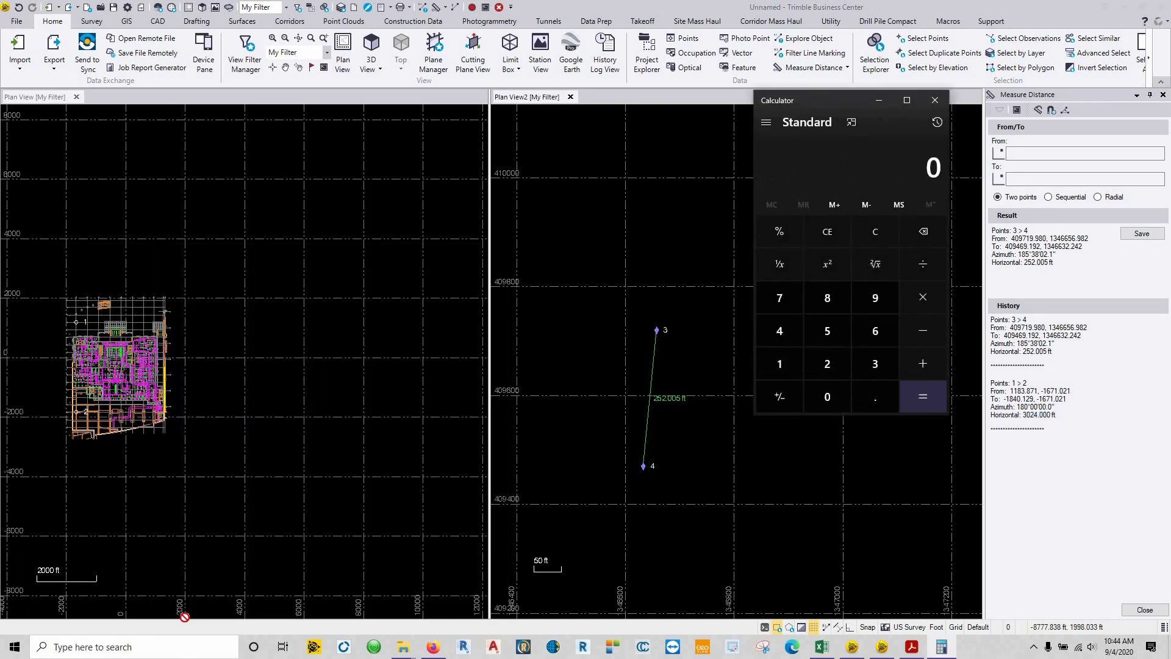
text(3024)
text(/252)
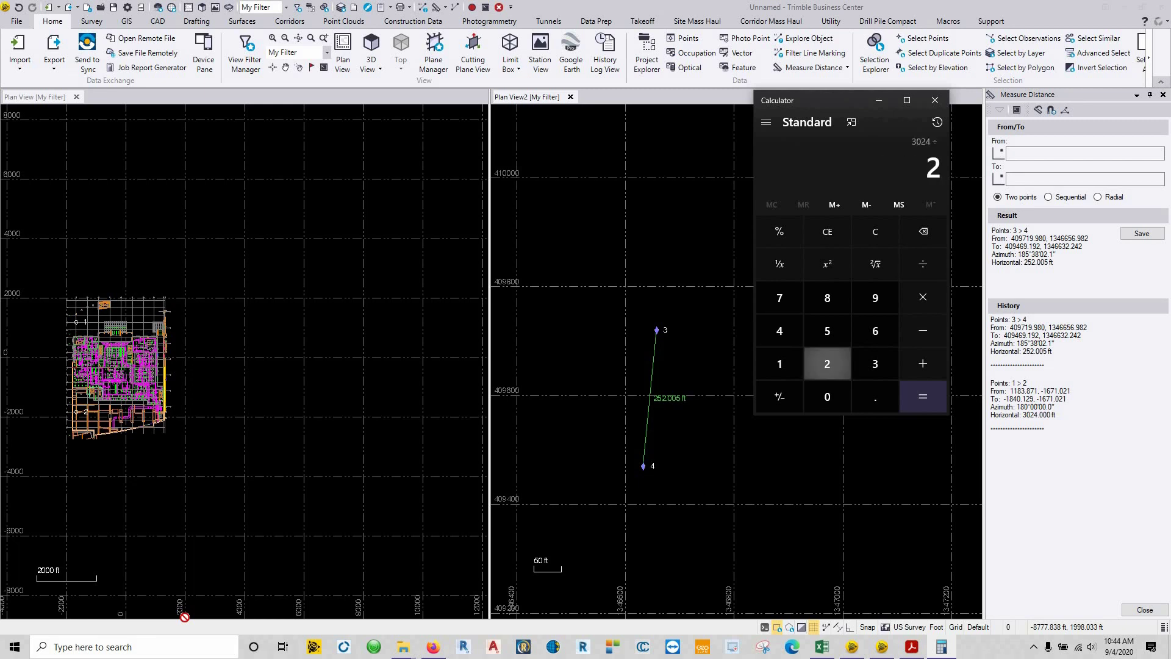
key(Return)
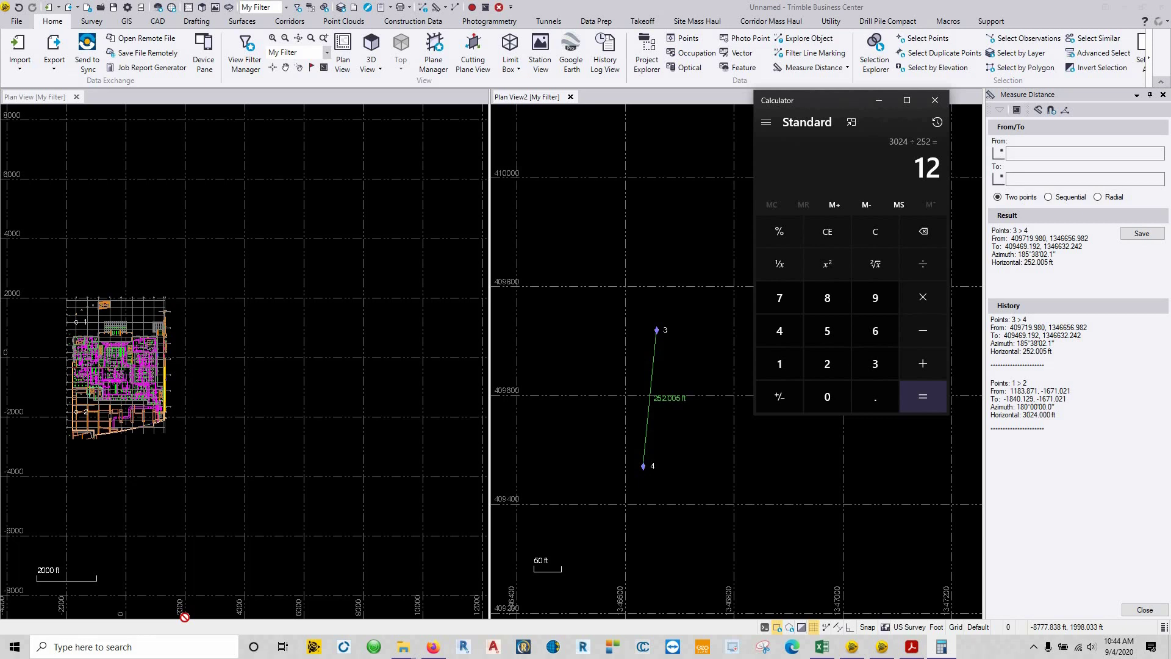
Step: Calculate the inverse ratio, 252 divided by 3024, and close both Calculator and the distance measurement
text(252)
key(slash)
text(3024)
key(Return)
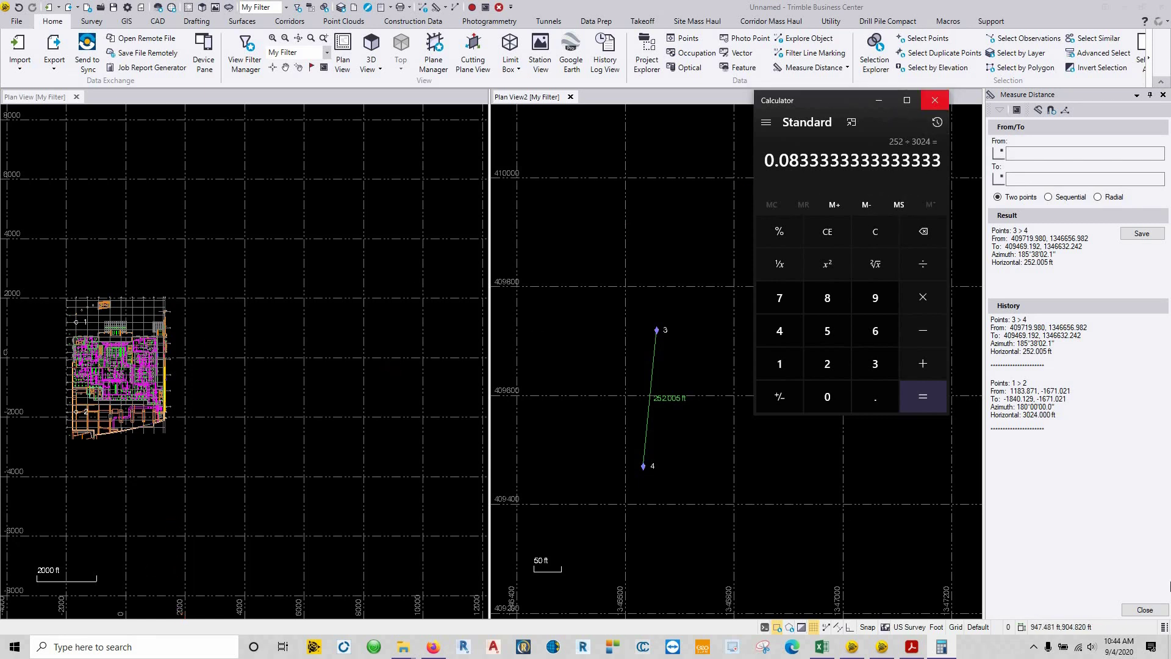
click(935, 100)
key(Escape)
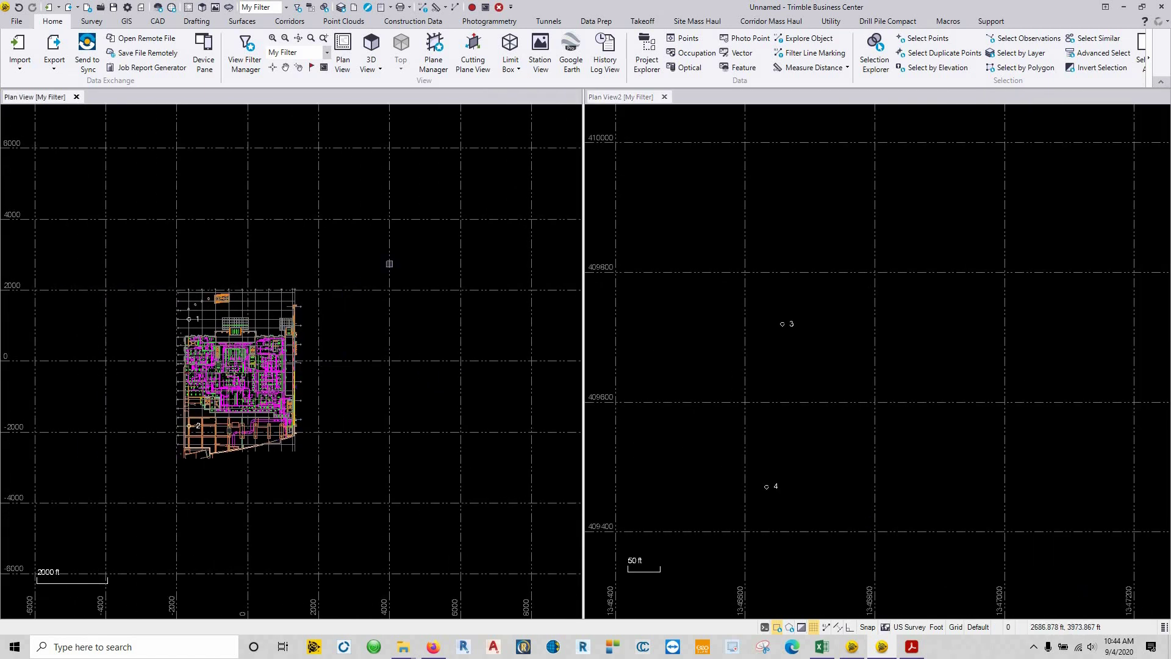
Step: Select the whole building drawing and scale it horizontally by .083333333 with X and Y locked, from base point -340.129, -171.021
drag(427, 239, 137, 513)
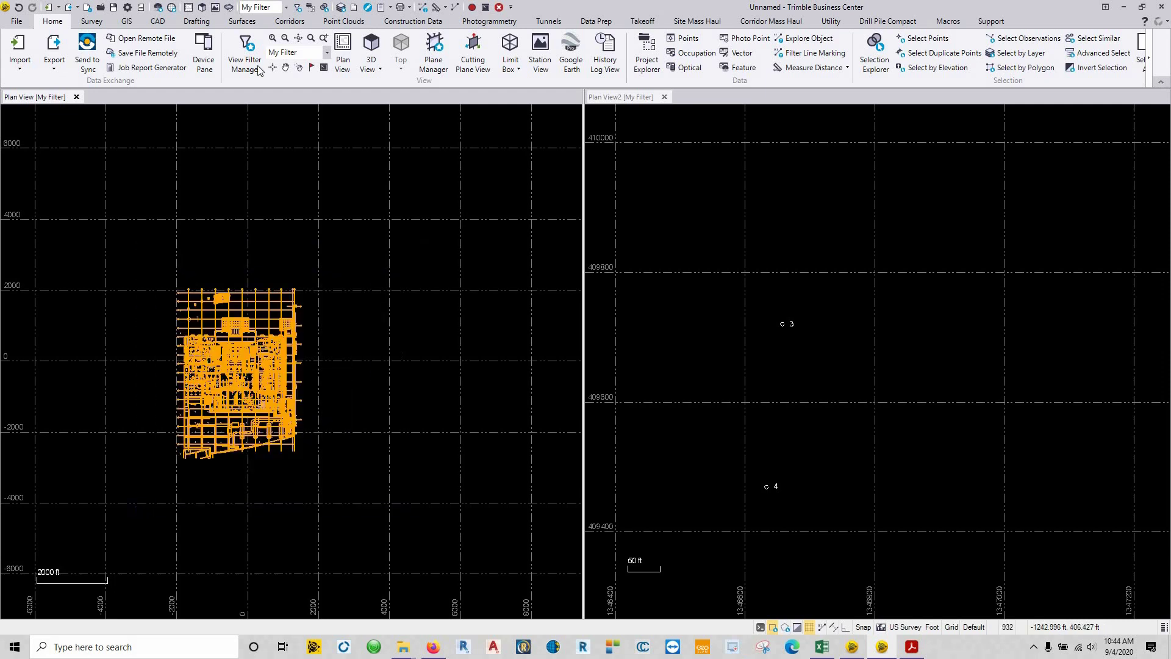
click(158, 22)
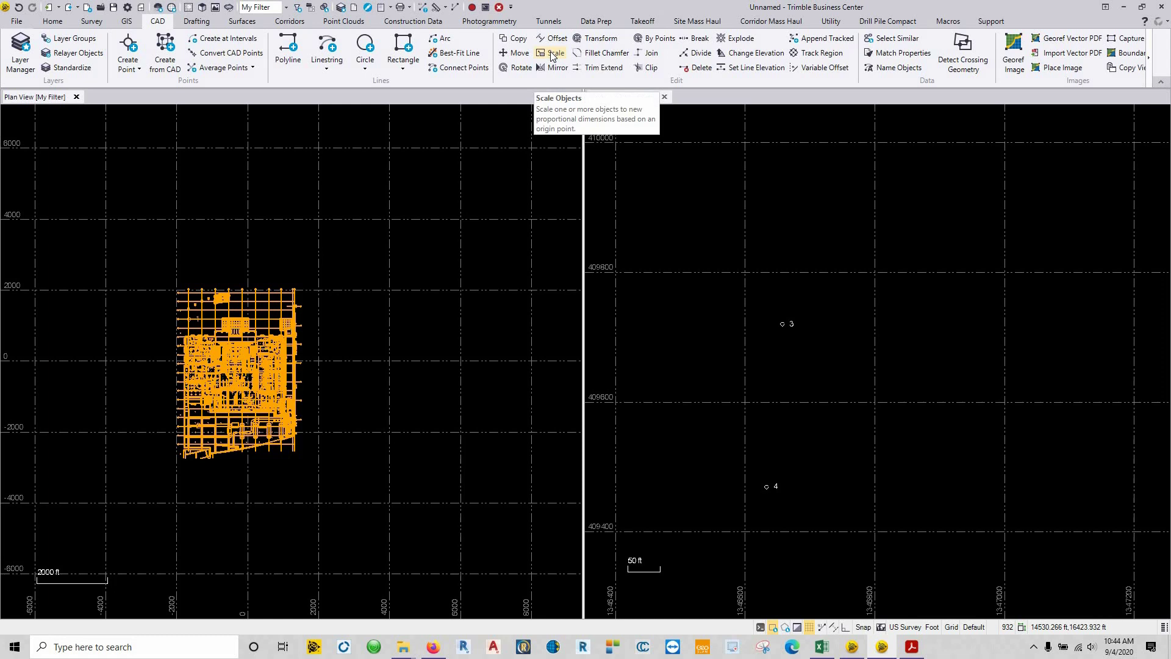
click(552, 53)
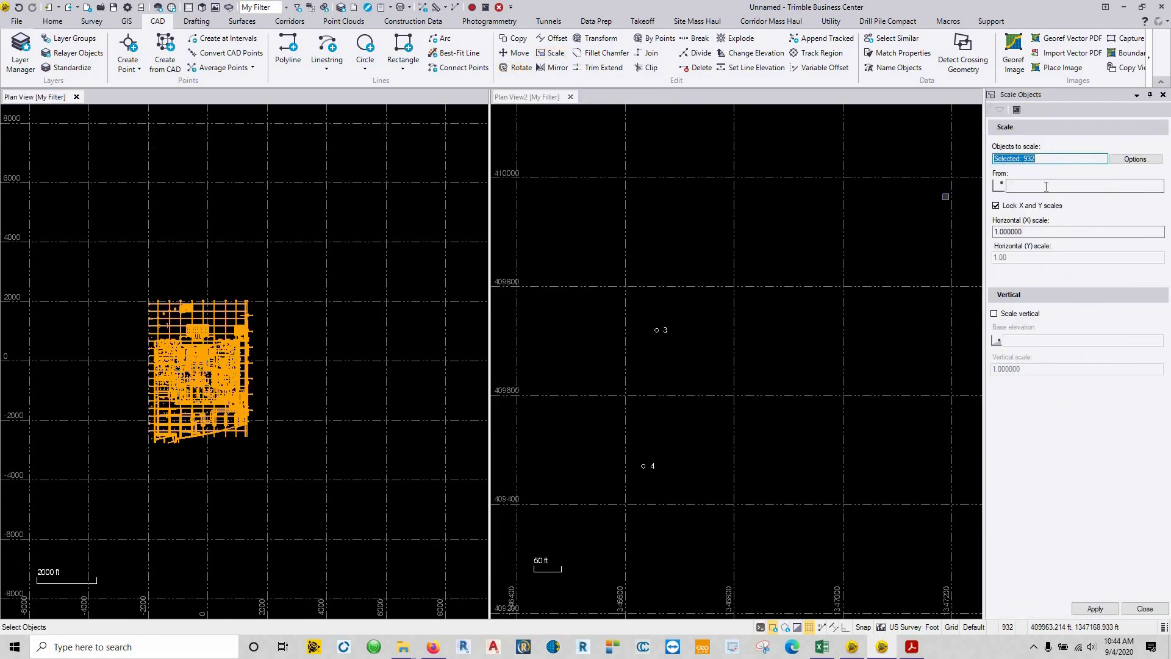
click(1045, 184)
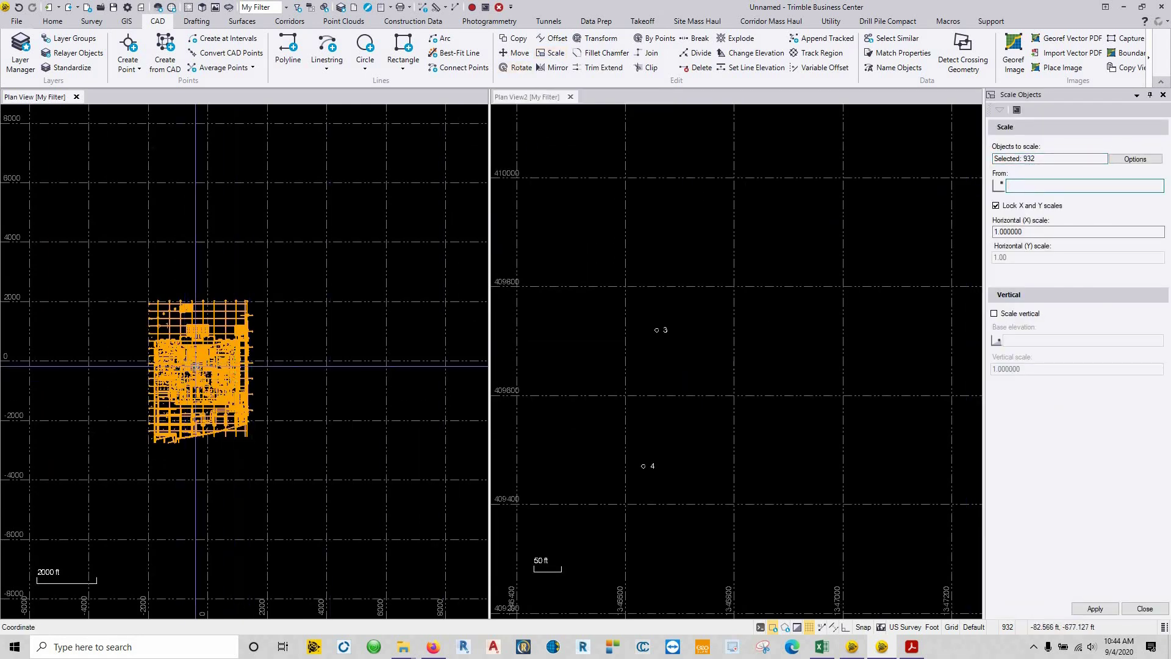
click(203, 369)
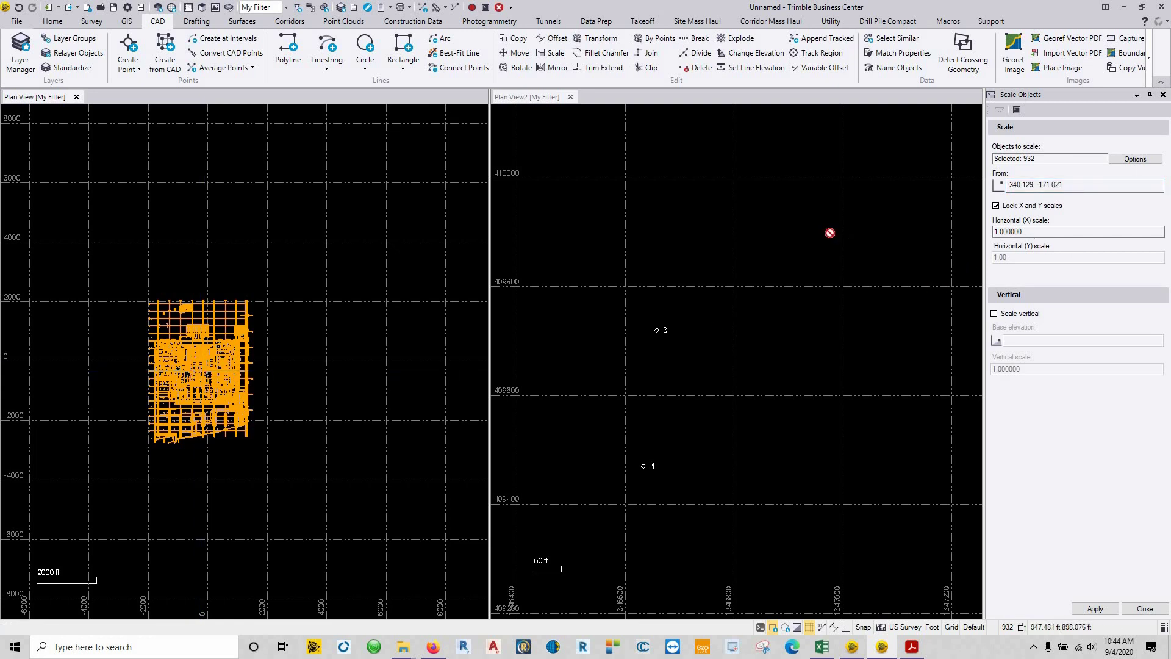
key(Tab)
text(.)
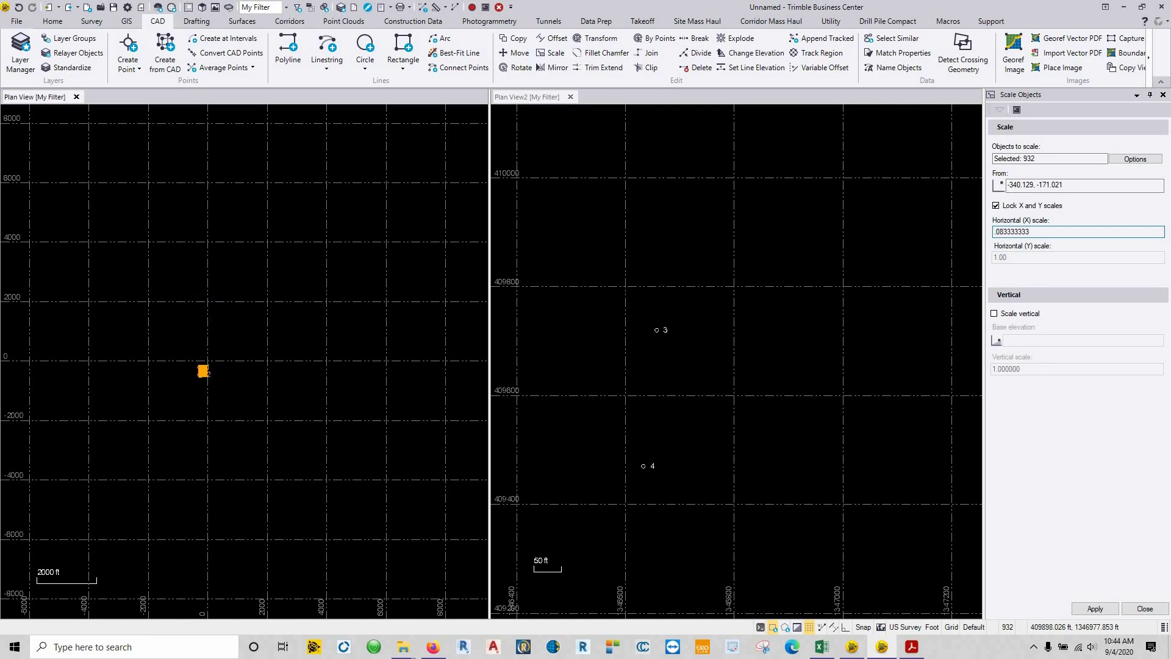
click(1049, 158)
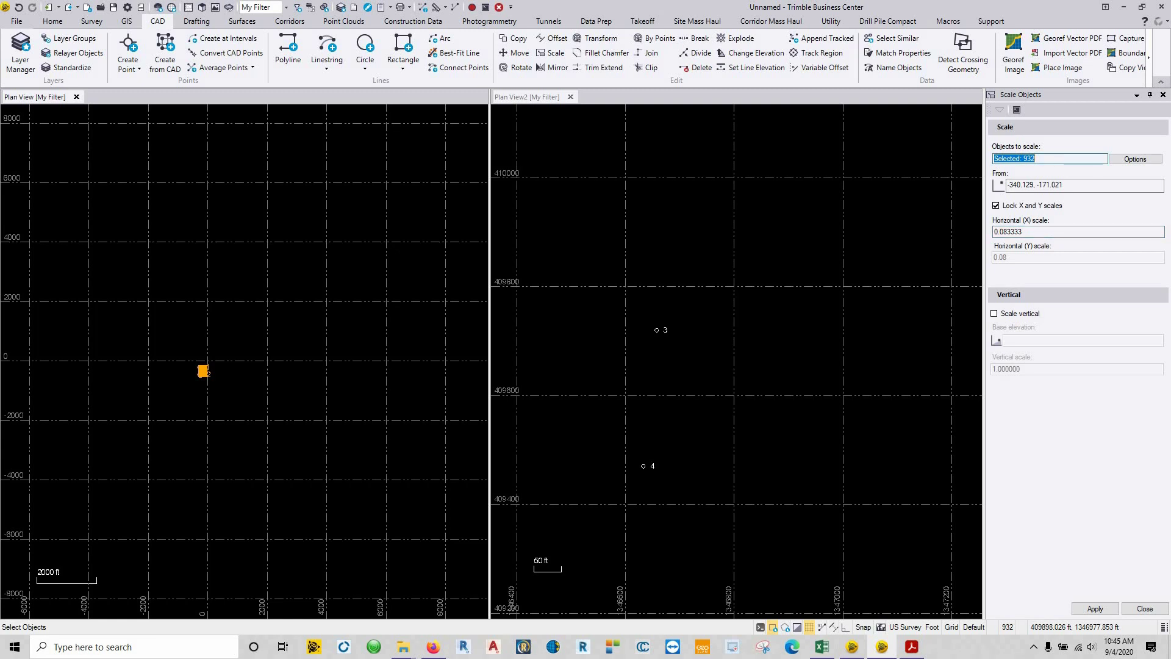
click(1145, 608)
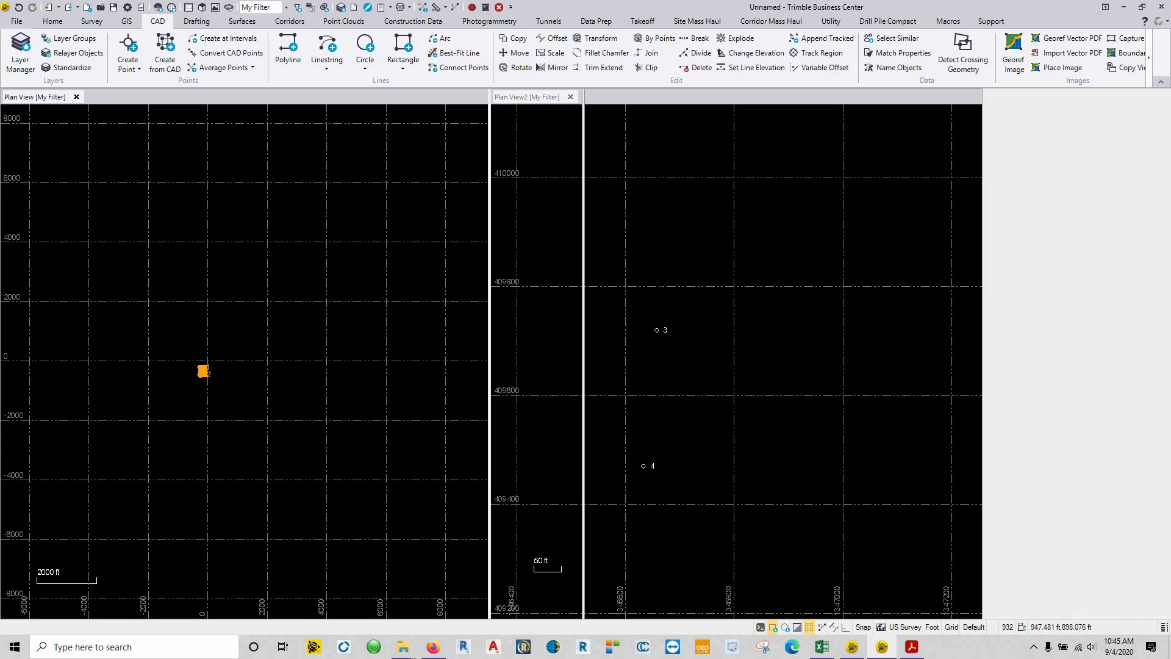
Step: Measure the distance from point 1 to point 2 on the scaled drawing and compare it with the point 3 to 4 distance
scroll(262, 359, up, 5)
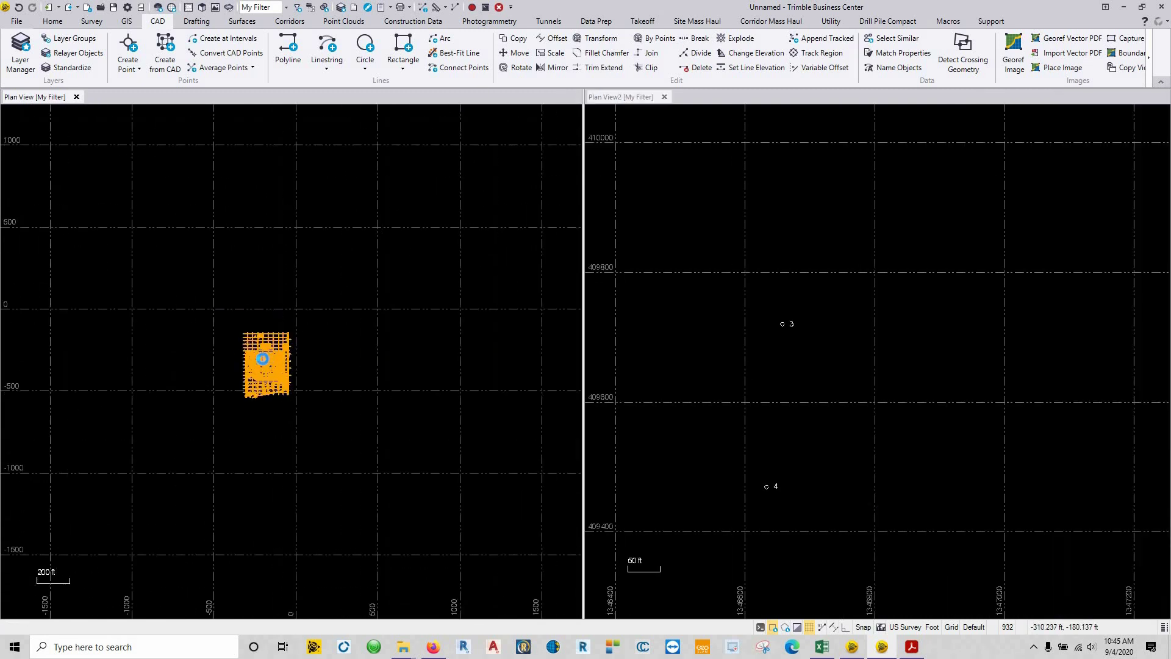
scroll(262, 358, up, 1)
scroll(265, 360, up, 2)
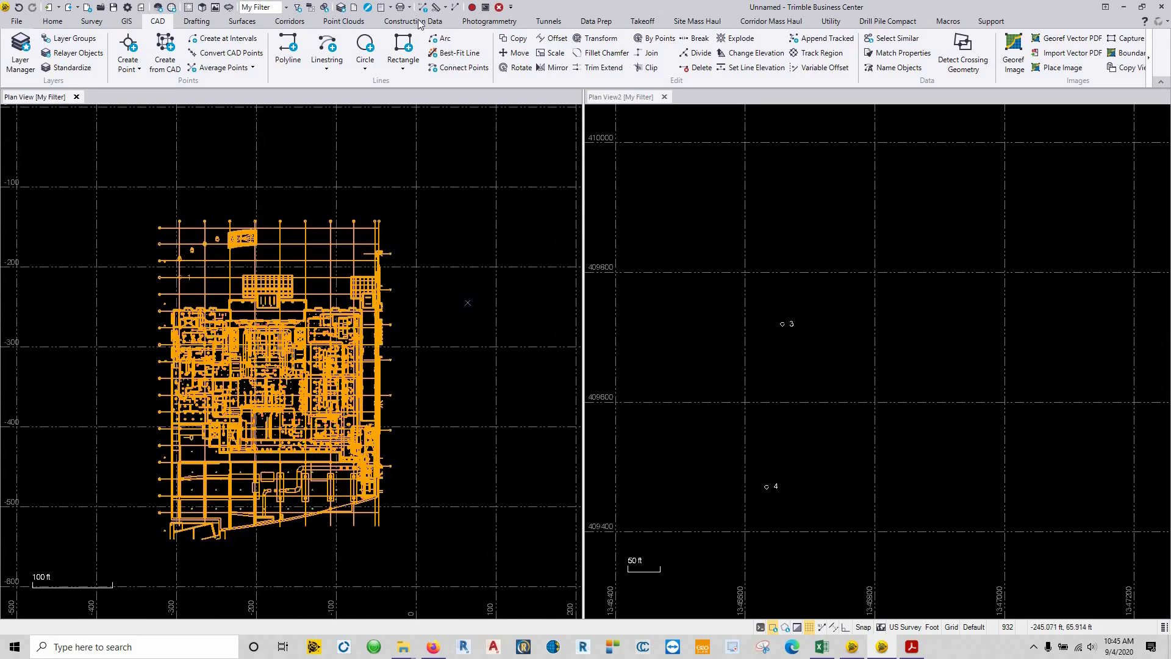
key(ctrl+d)
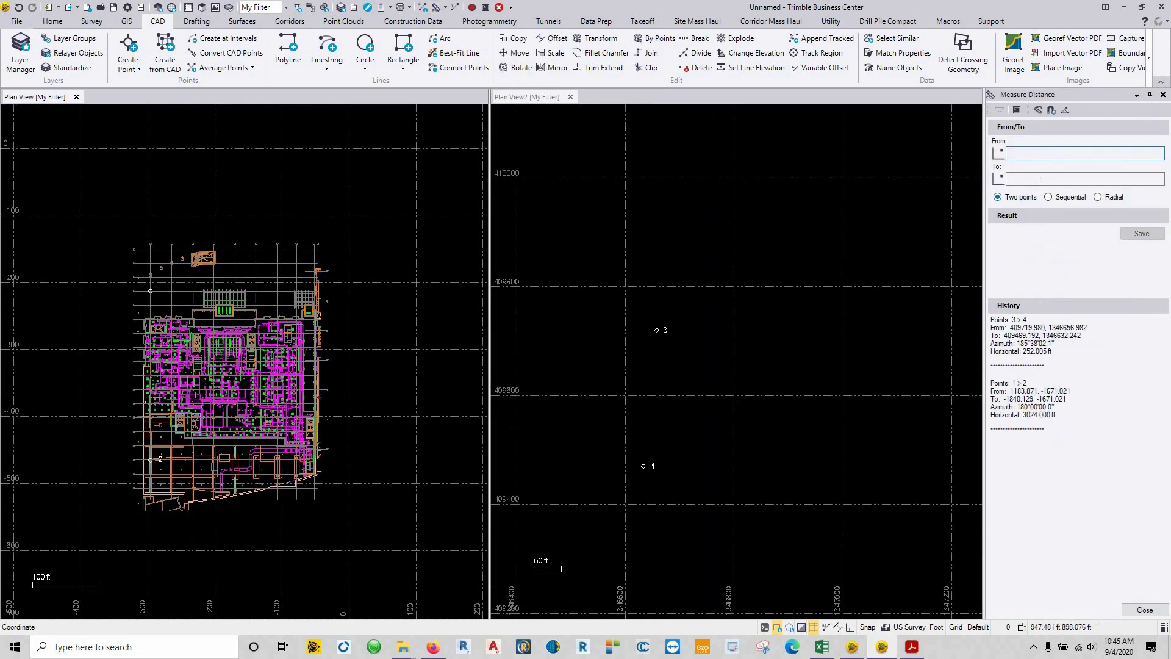
text(1)
key(Tab)
text(2)
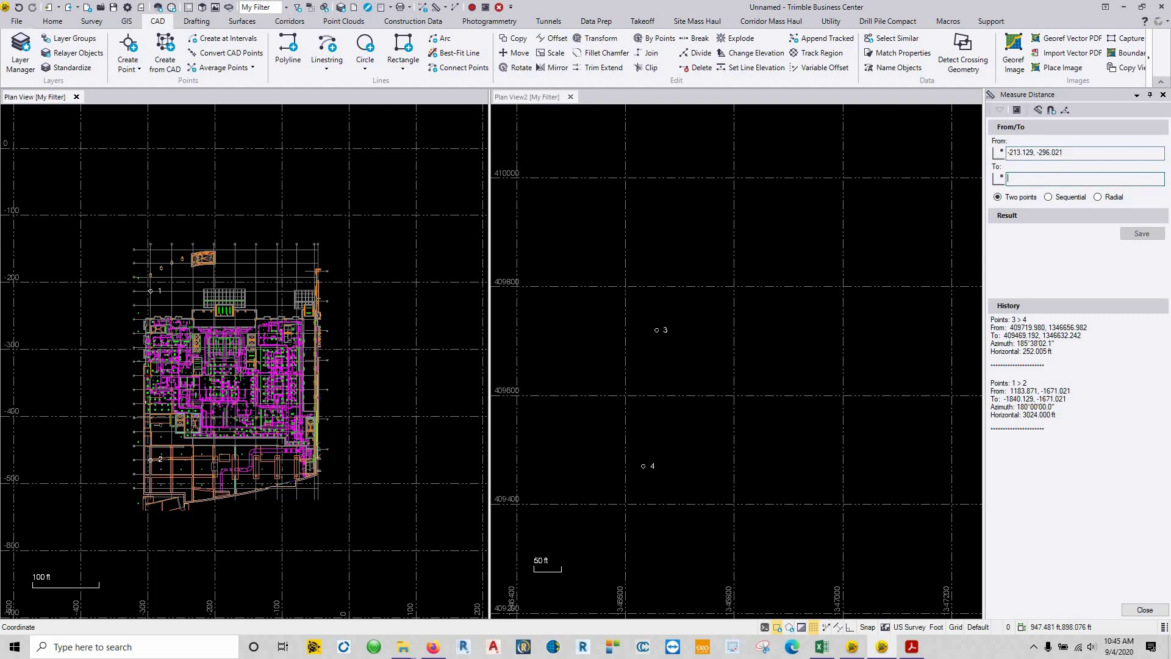
key(Return)
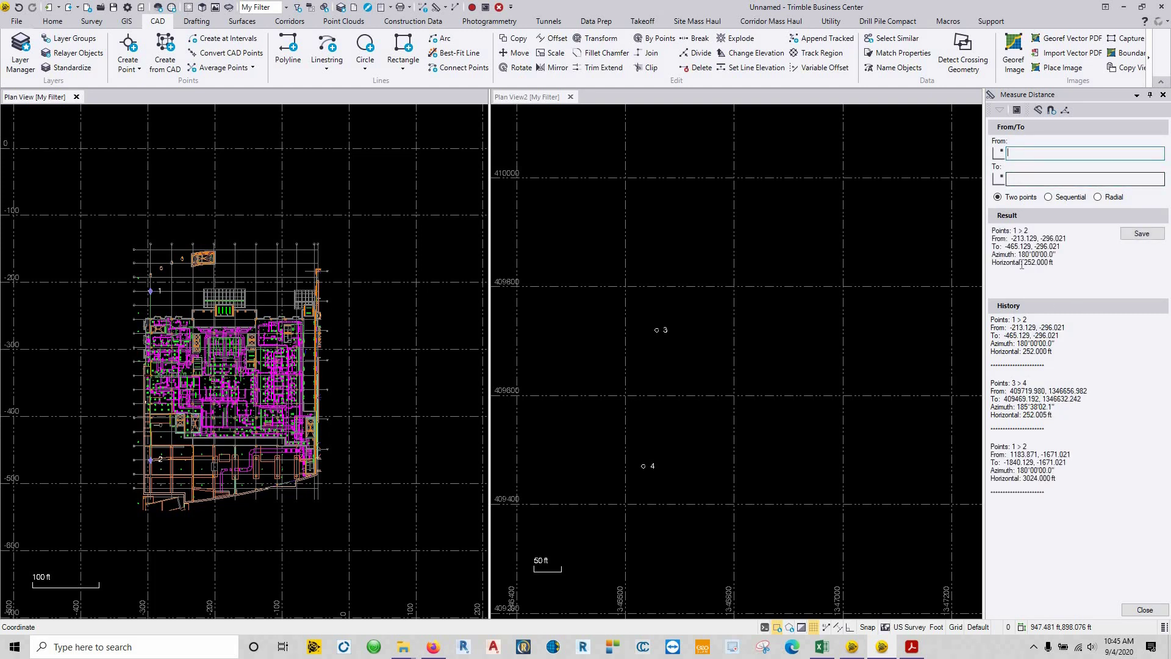
drag(1024, 263, 1056, 263)
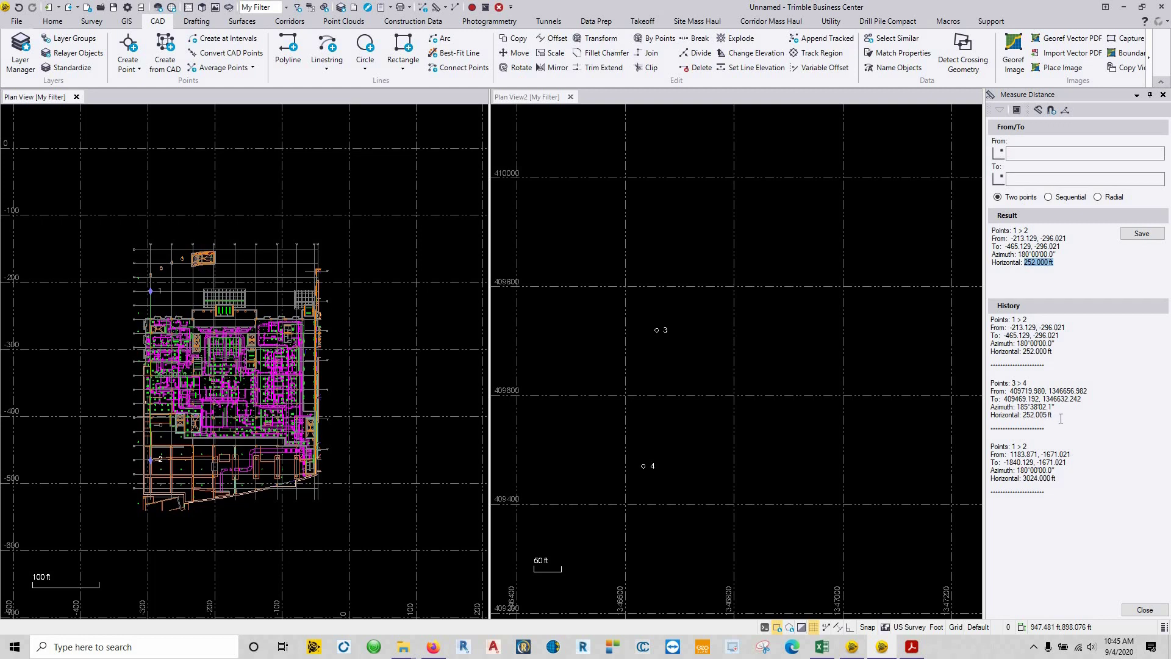
drag(1024, 416, 1060, 418)
click(1145, 610)
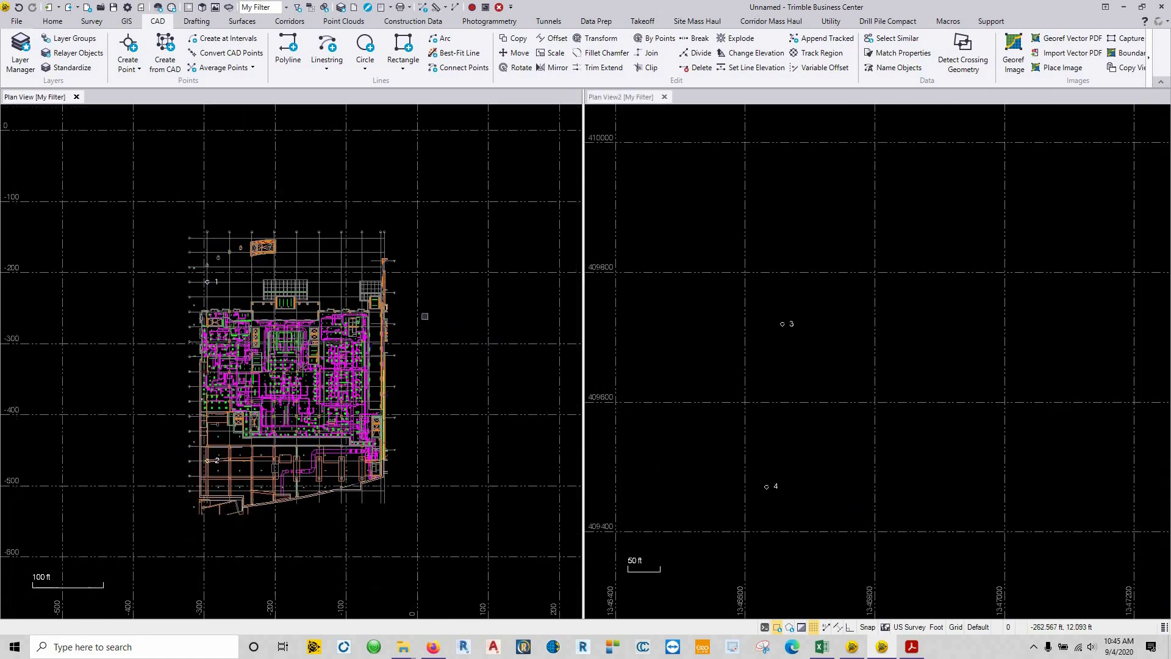
Step: Select the entire scaled building drawing and move it from point 1 to point 3
mouse_move(476, 191)
mouse_down()
mouse_move(324, 412)
mouse_move(178, 534)
mouse_up()
click(288, 50)
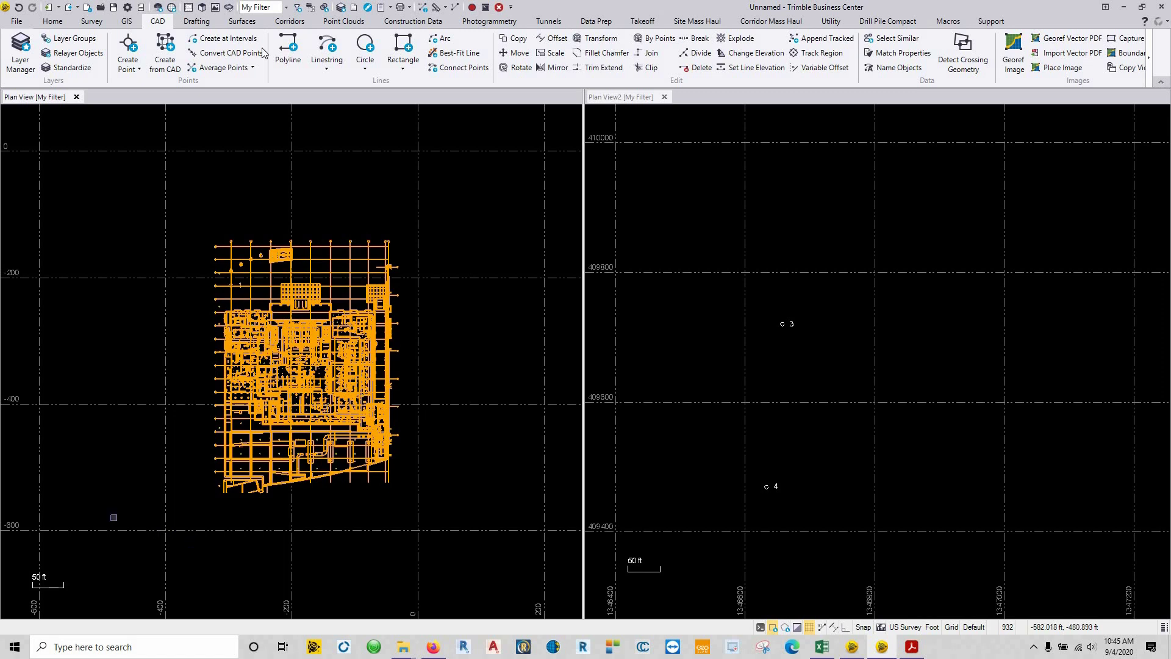
click(550, 41)
click(515, 53)
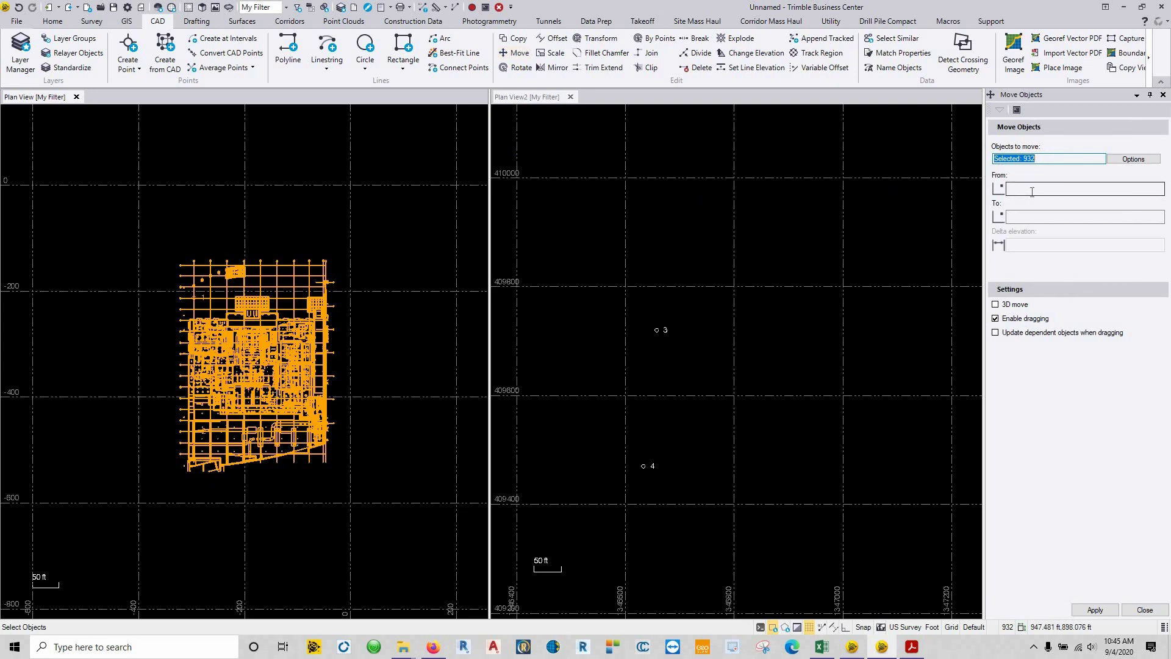
click(1029, 190)
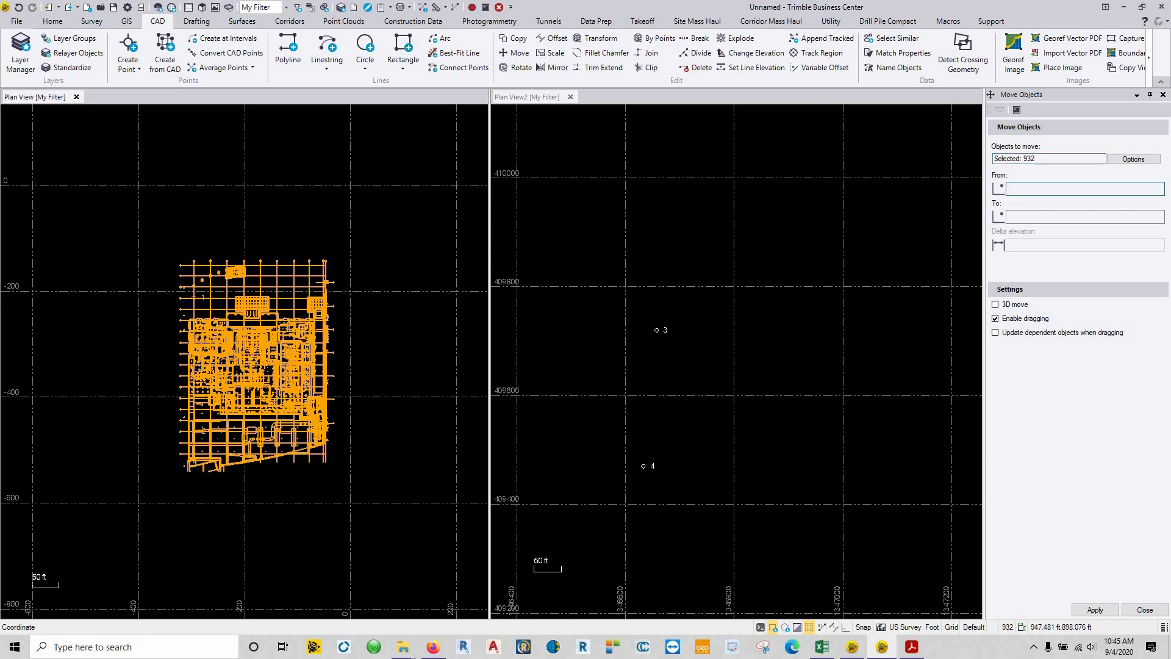
text(1)
key(Tab)
text(3)
key(Tab)
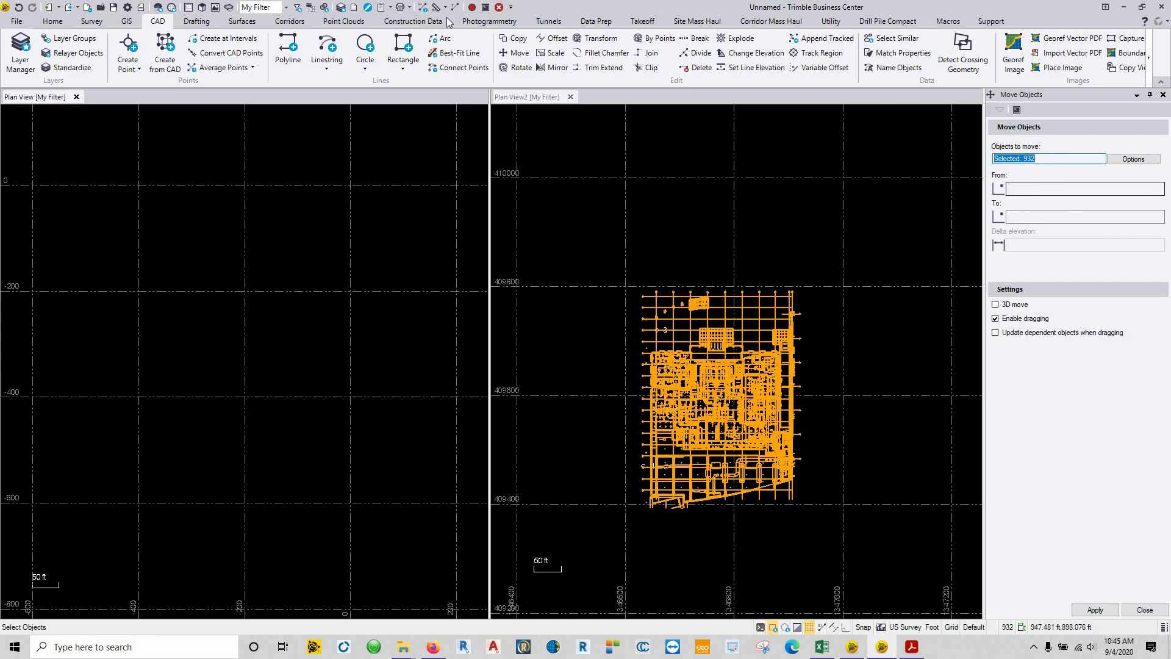
key(Escape)
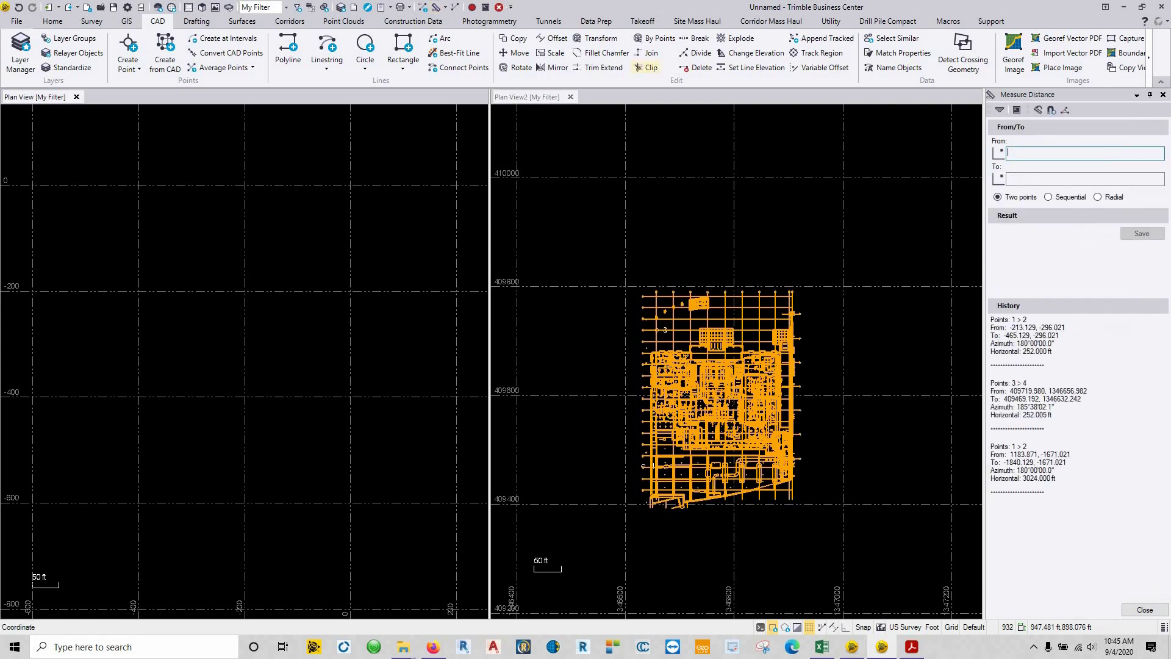
Step: Measure the distances from point 1 to point 3 and from point 2 to point 4
key(Return)
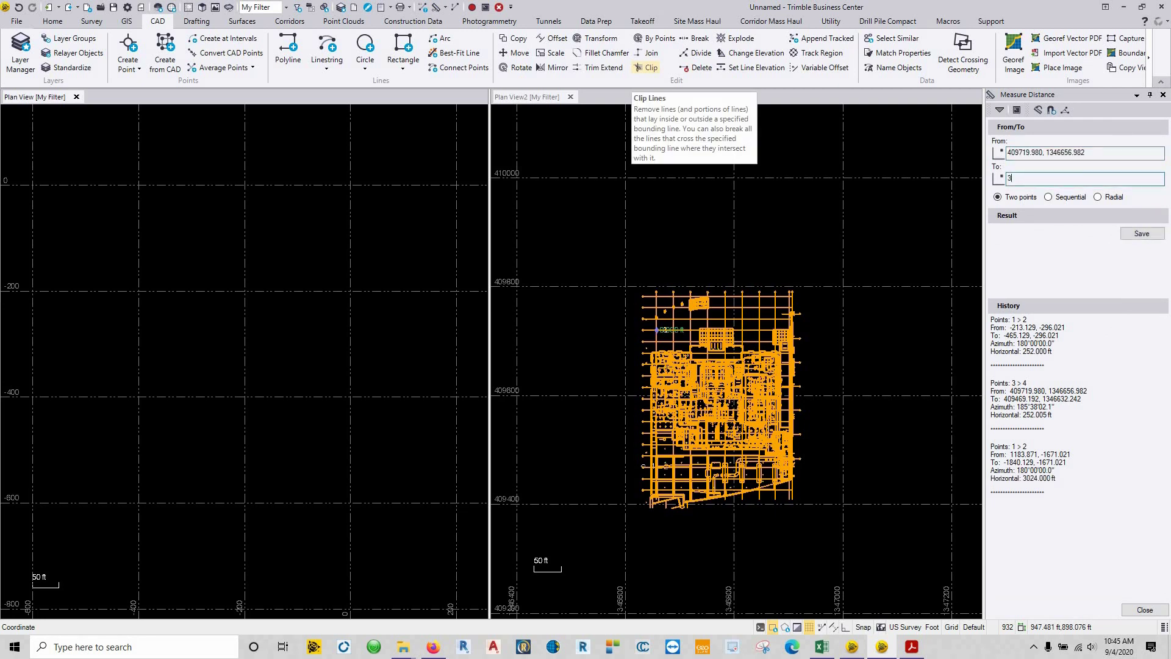
double_click(1033, 262)
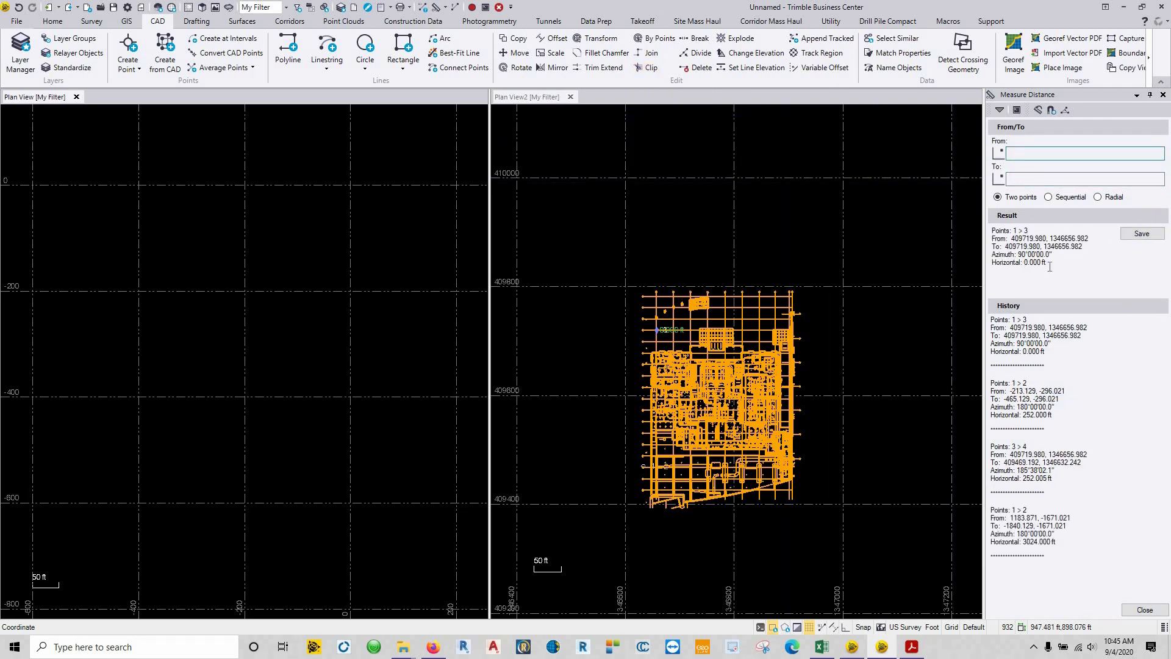
click(1031, 155)
text(2)
key(Tab)
text(4)
key(Return)
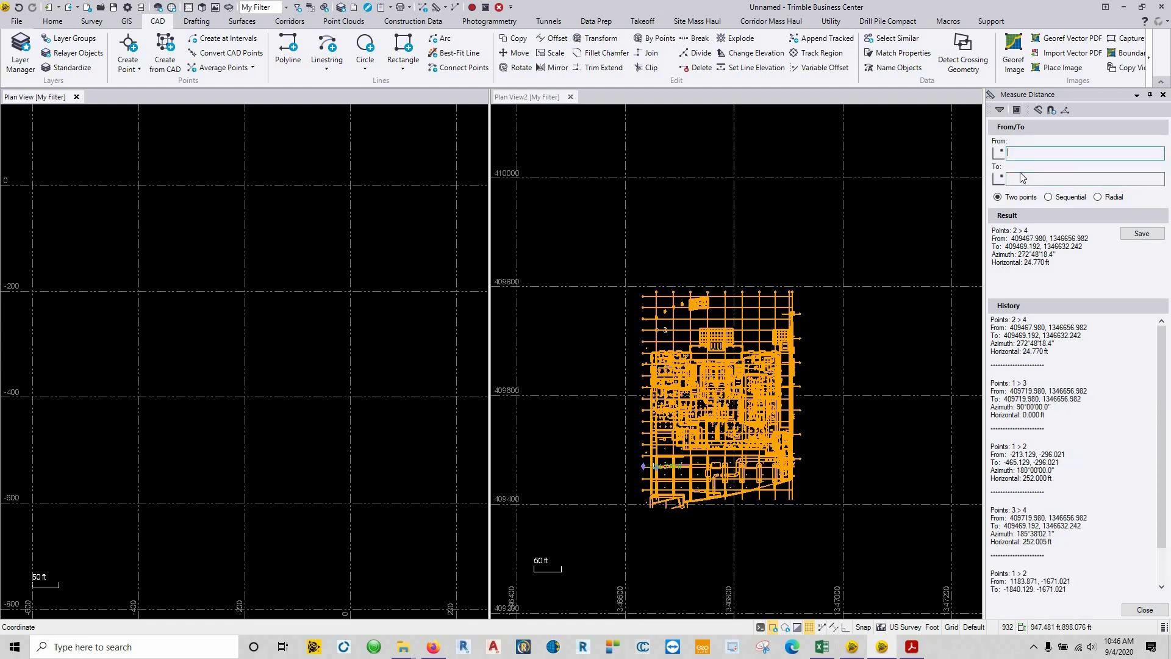
Step: Close the first plan view, inspect the offset between points 2 and 4 in the remaining view, and end the distance measurement
click(77, 97)
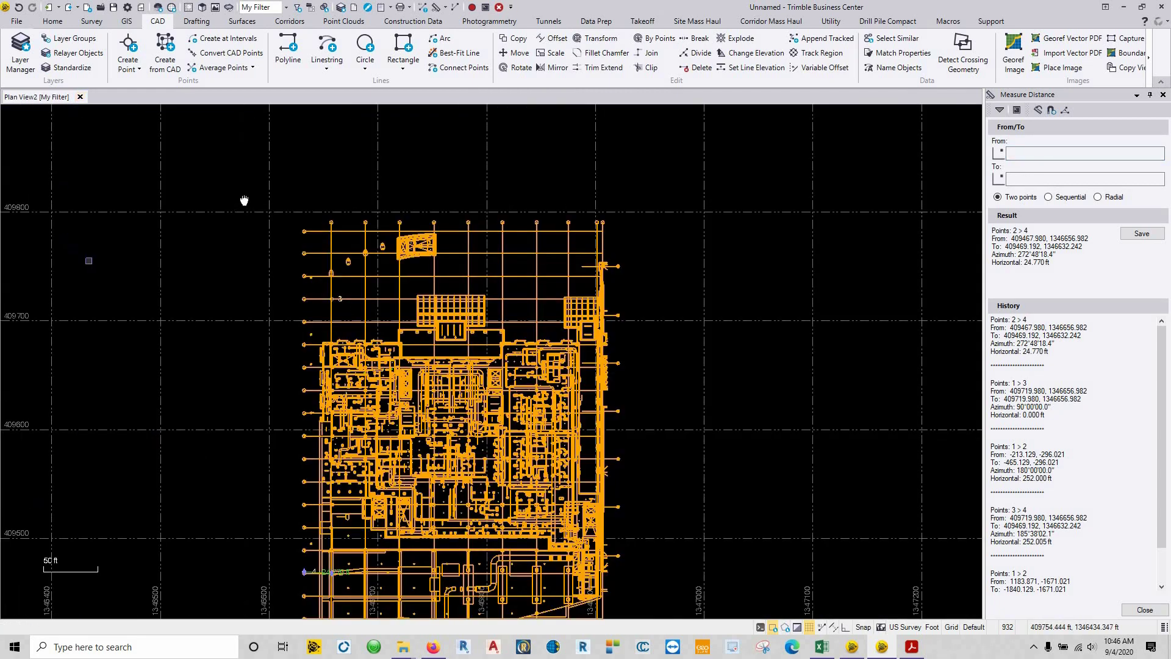
middle_drag(244, 200, 296, 66)
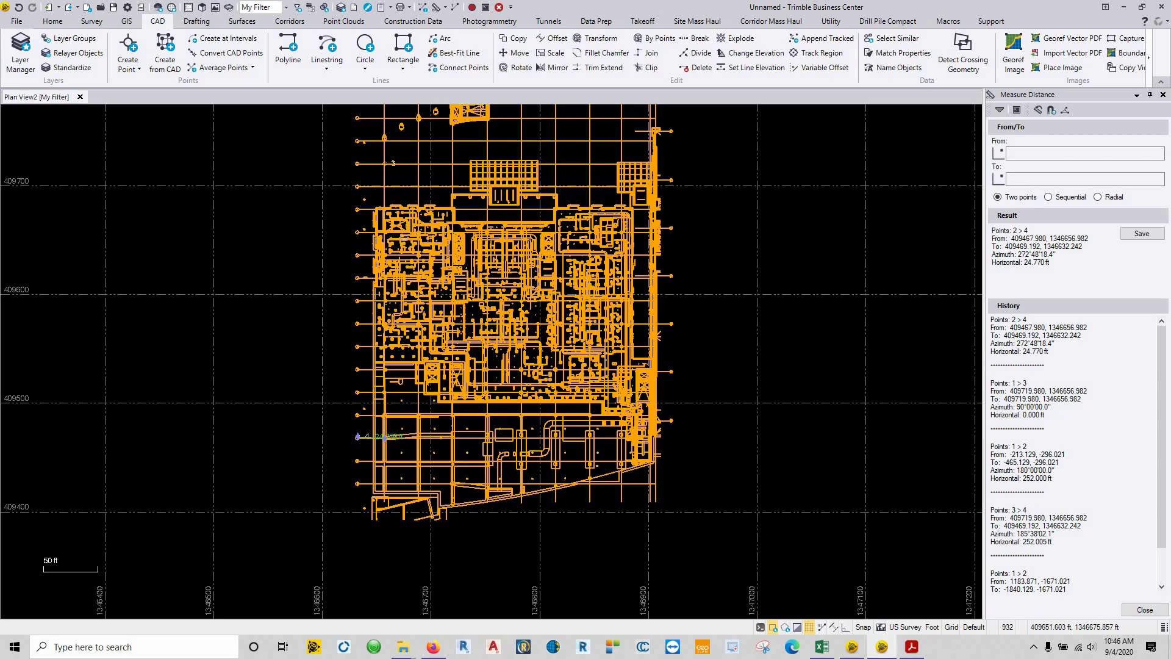
scroll(373, 435, up, 2)
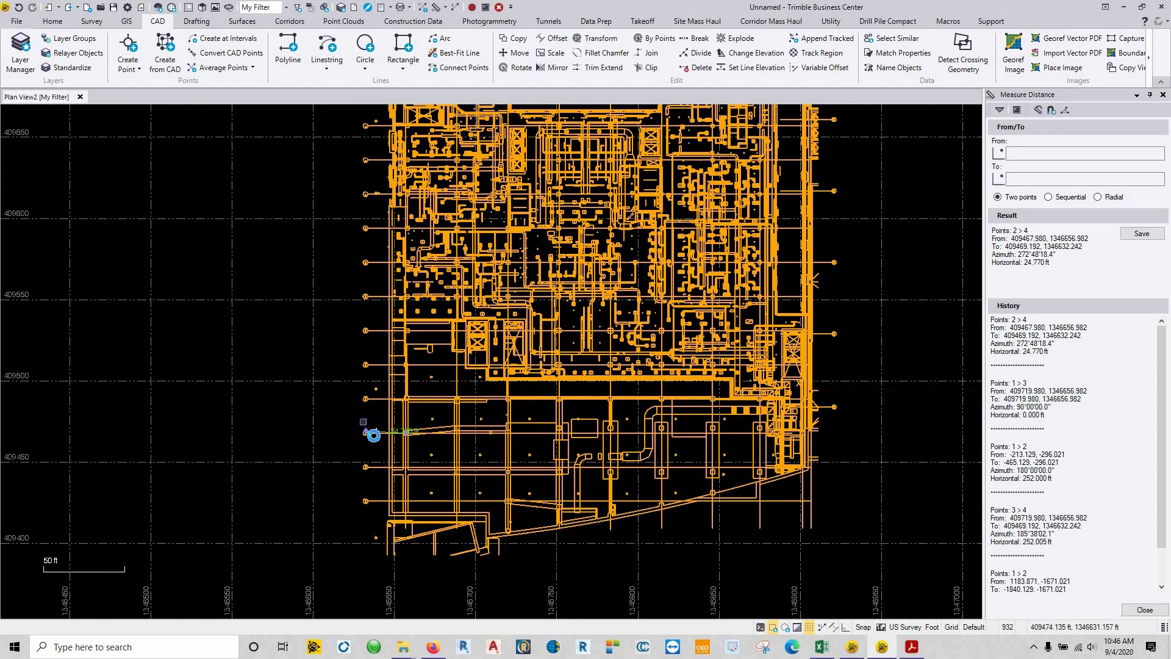
scroll(373, 434, up, 4)
scroll(374, 435, up, 2)
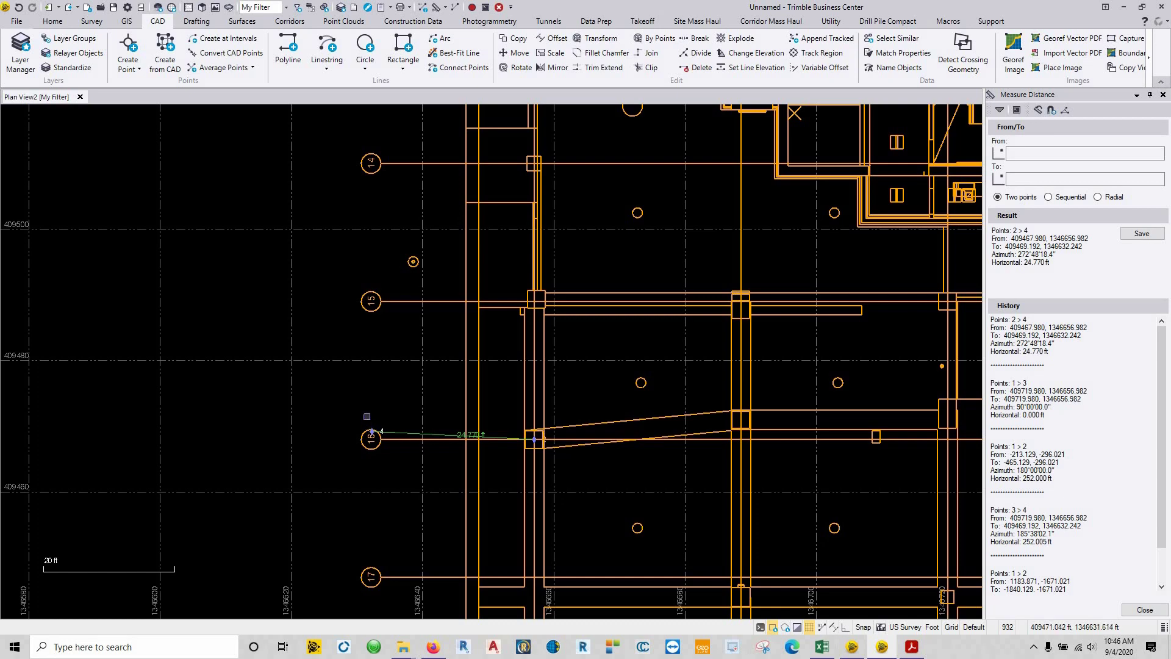
scroll(367, 416, down, 5)
click(1146, 610)
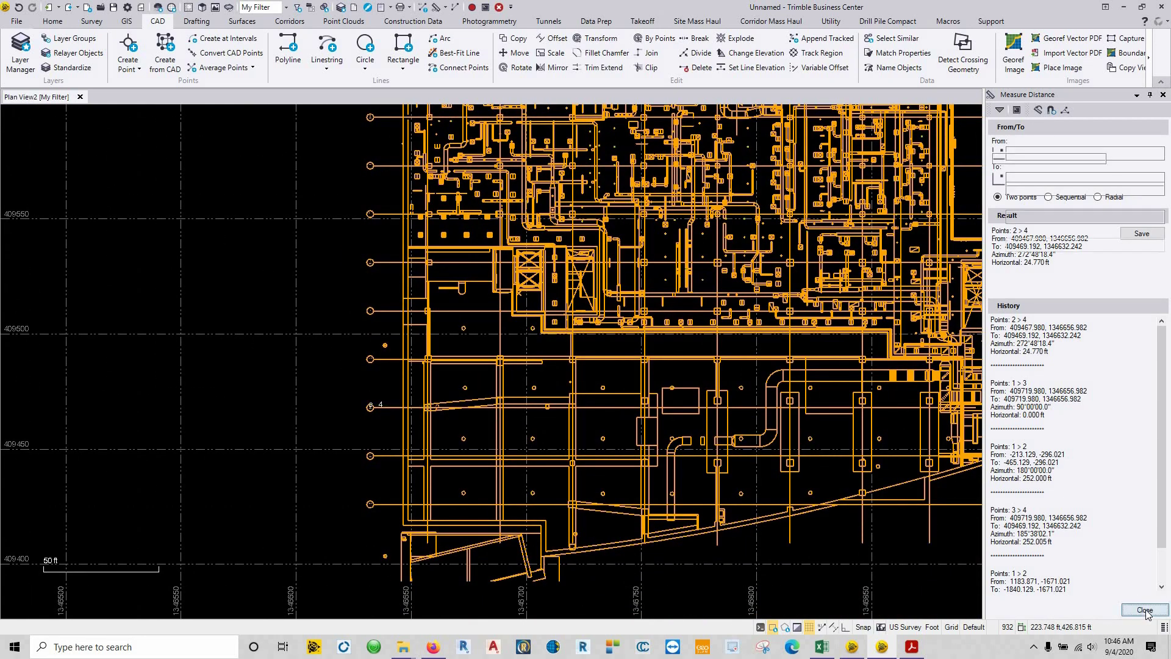
click(1145, 610)
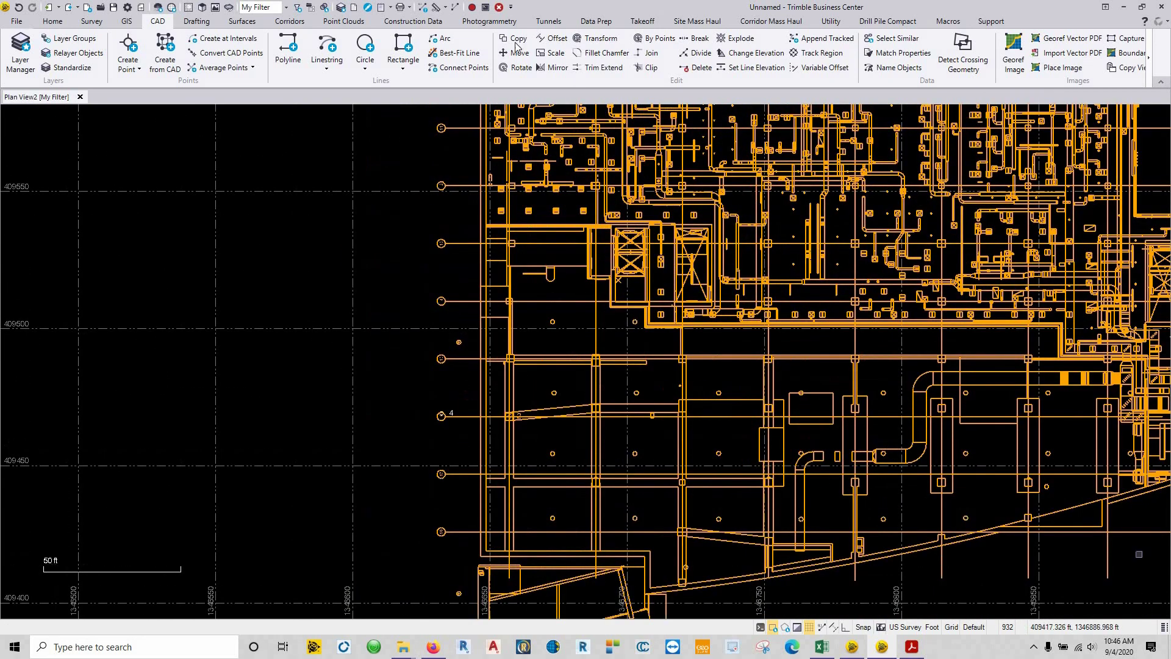
Step: Start a Rotate Objects operation on the selected building drawing around the shared location of points 1 and 3
click(521, 67)
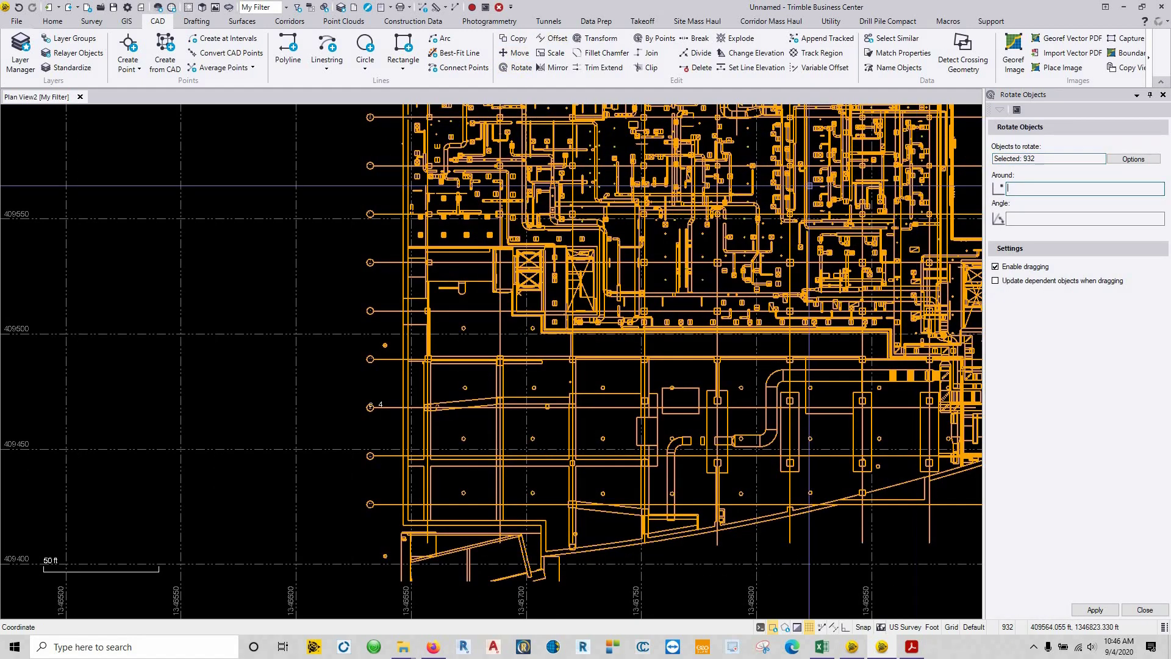
scroll(805, 184, down, 3)
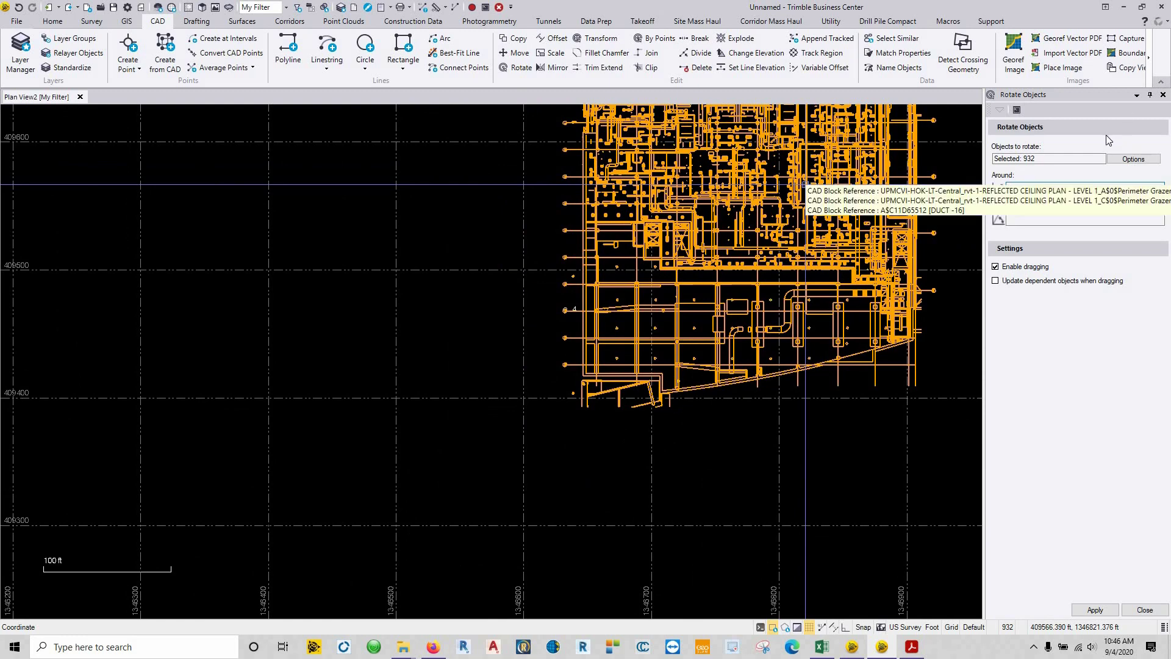
key(Return)
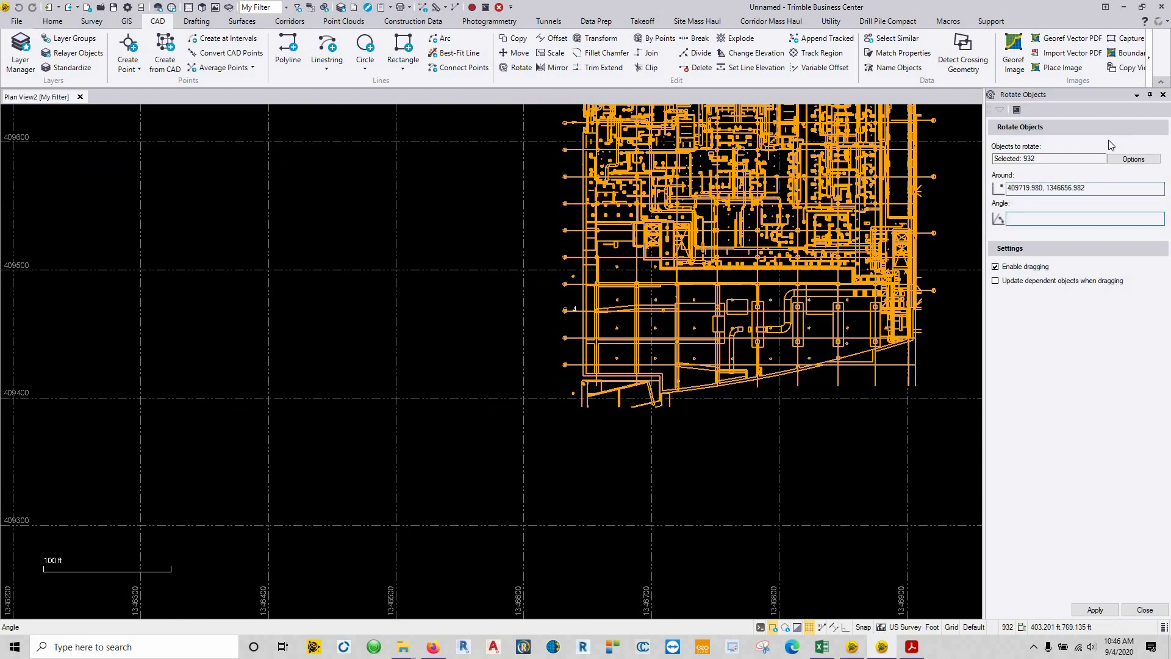
Step: Define the rotation angle by three-point snap with start point 2, pivot point 1 and end point 4, and rotate the drawing by it
right_click(1032, 222)
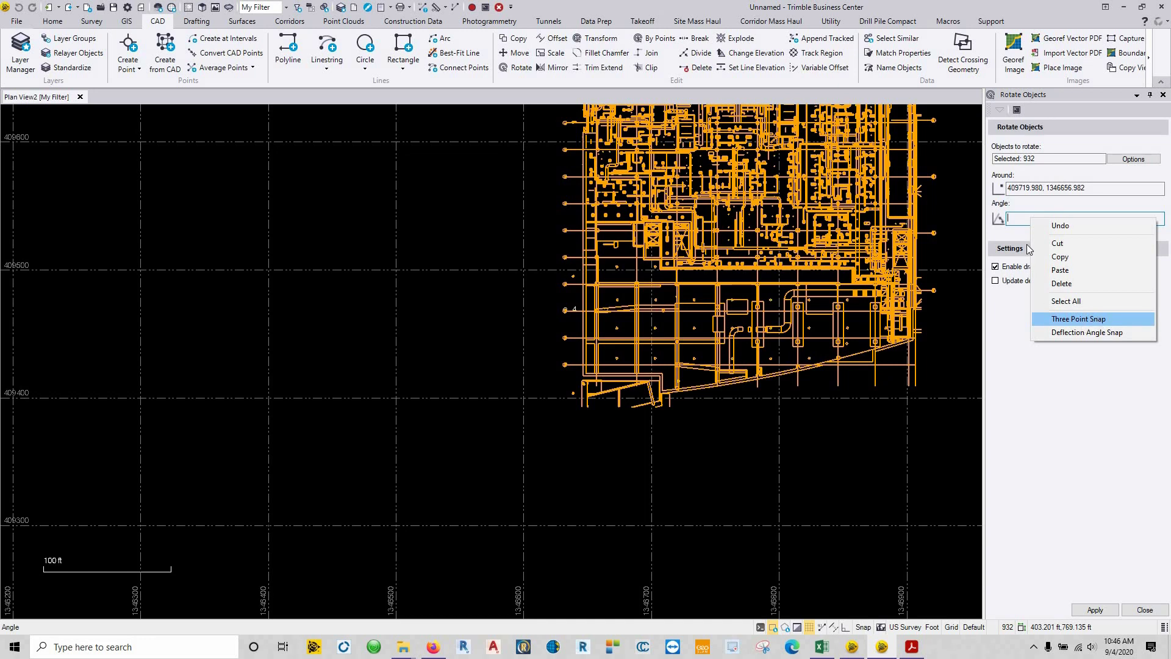
click(1092, 320)
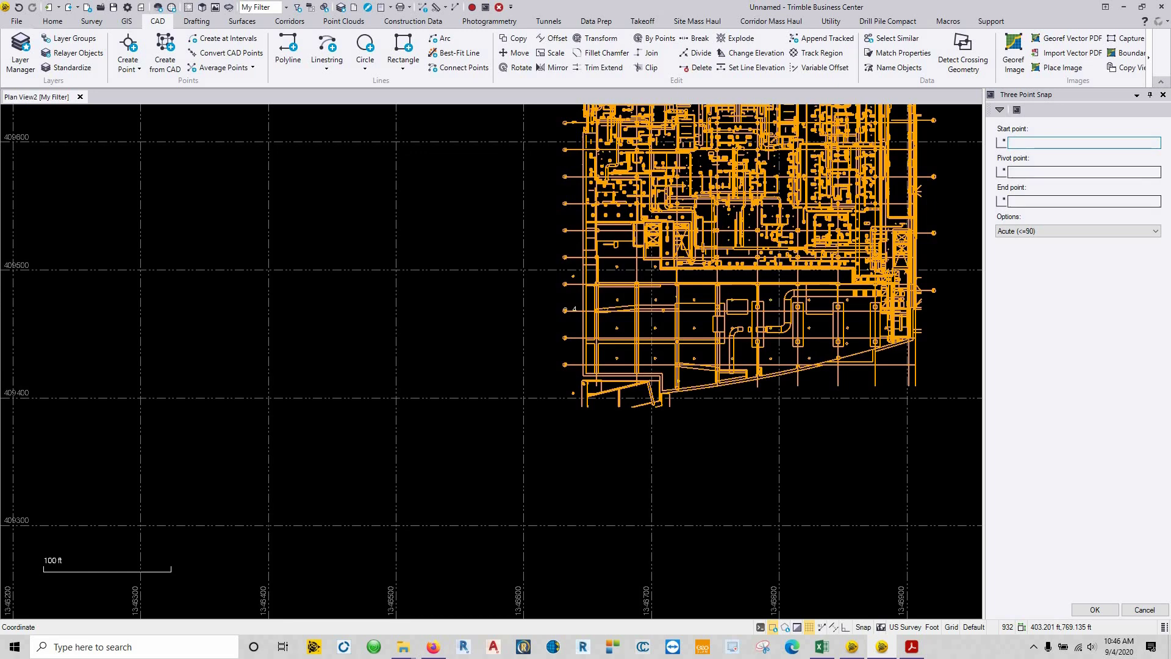
scroll(695, 296, up, 3)
scroll(597, 302, up, 2)
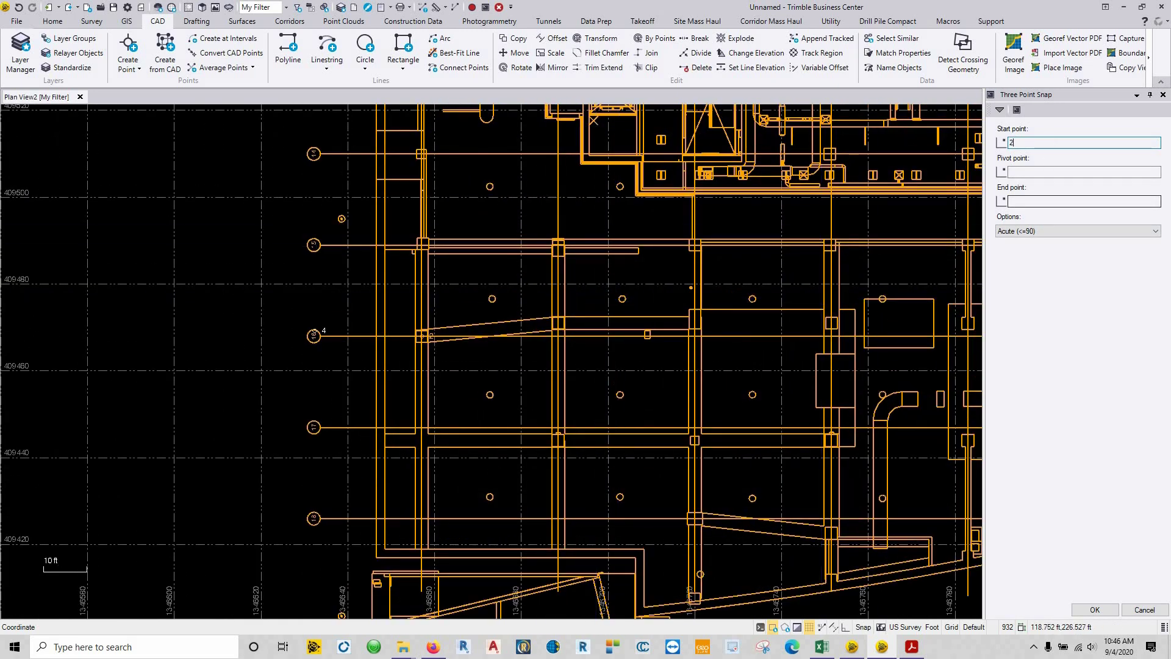
key(Tab)
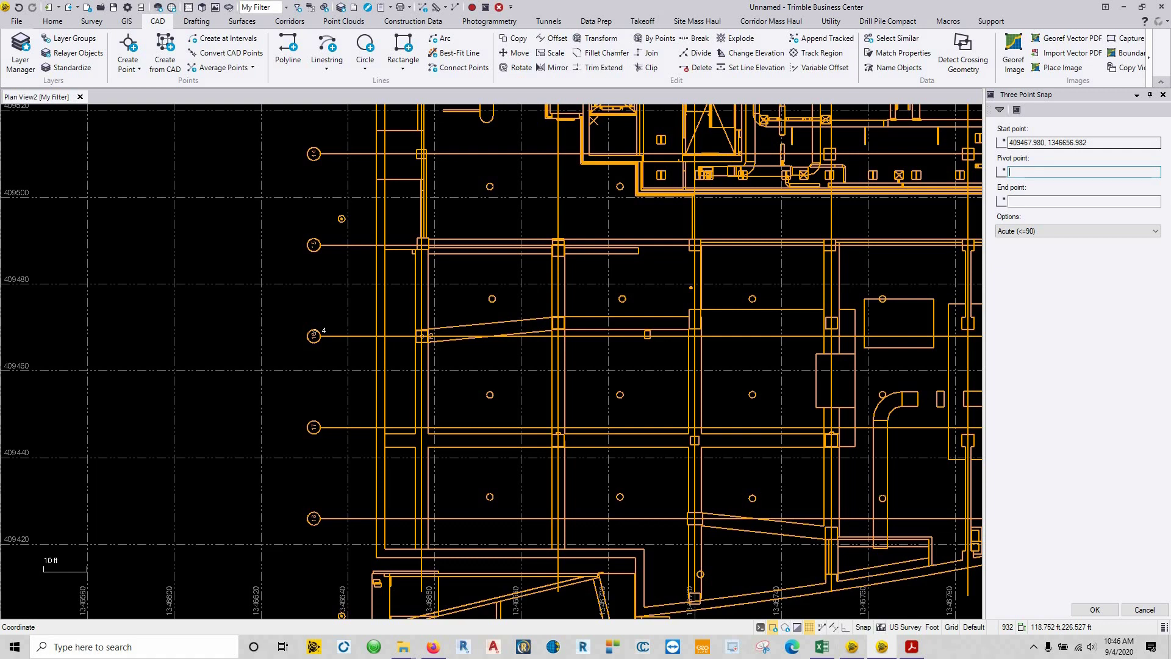
text(1)
key(Tab)
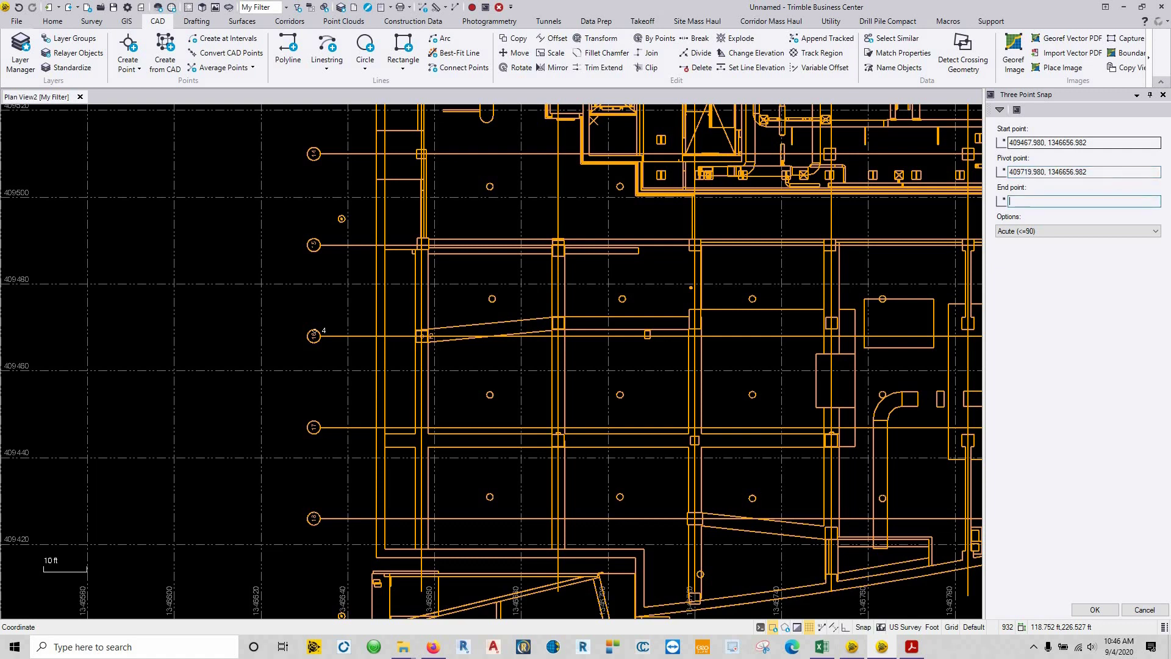
text(3)
key(Tab)
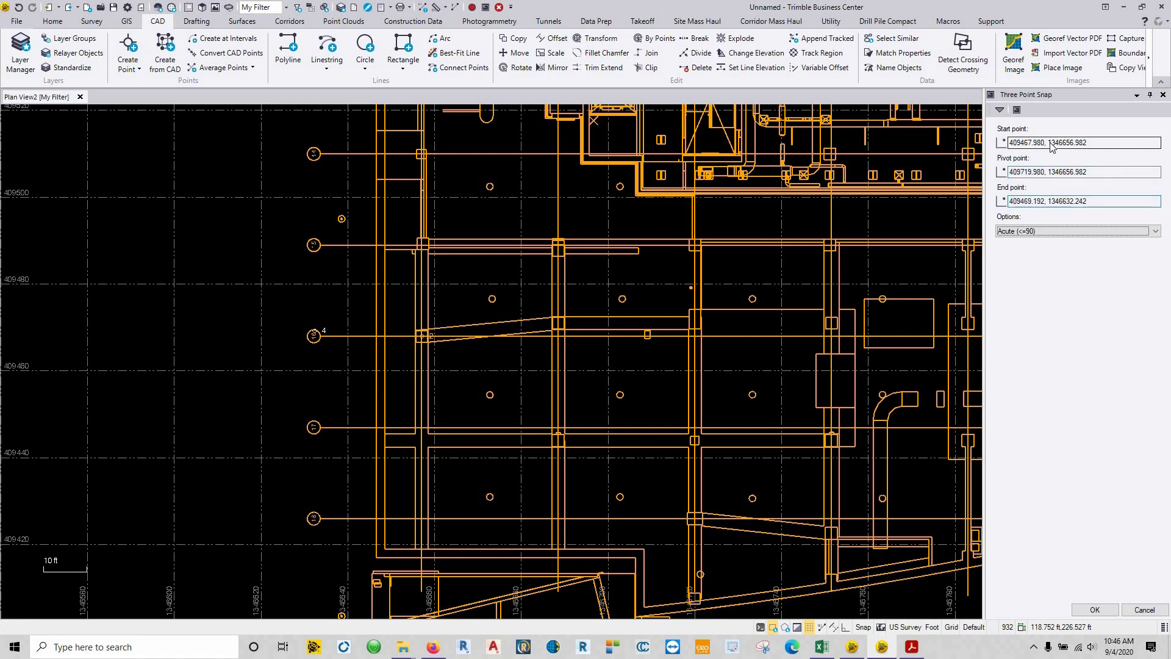
key(Return)
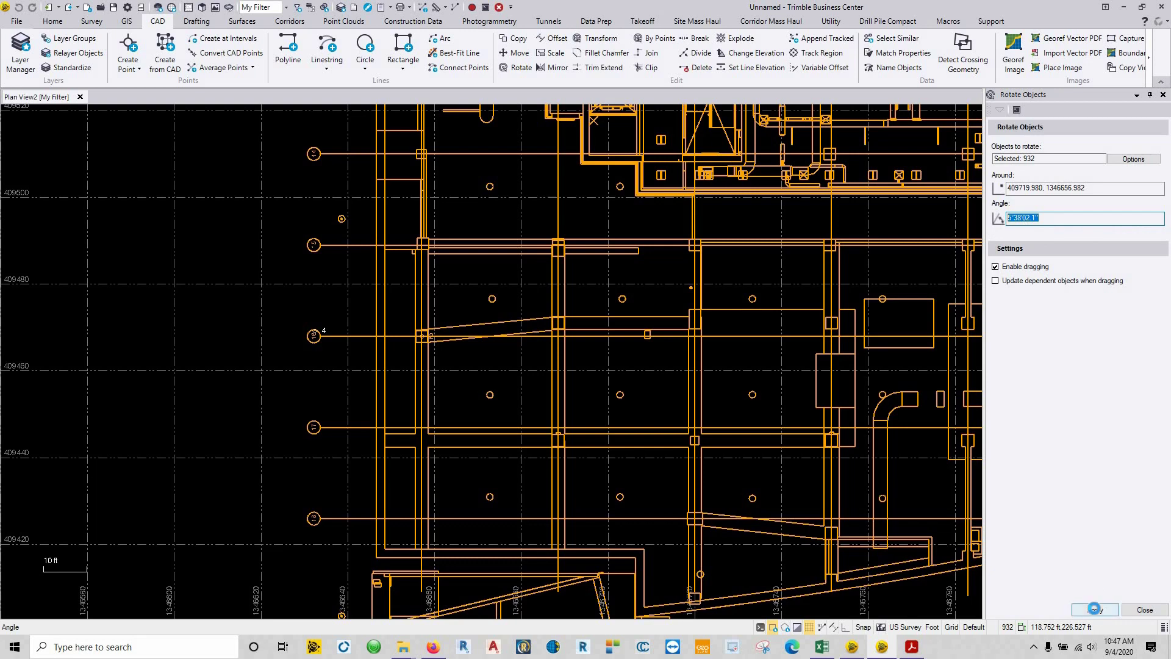
click(1095, 609)
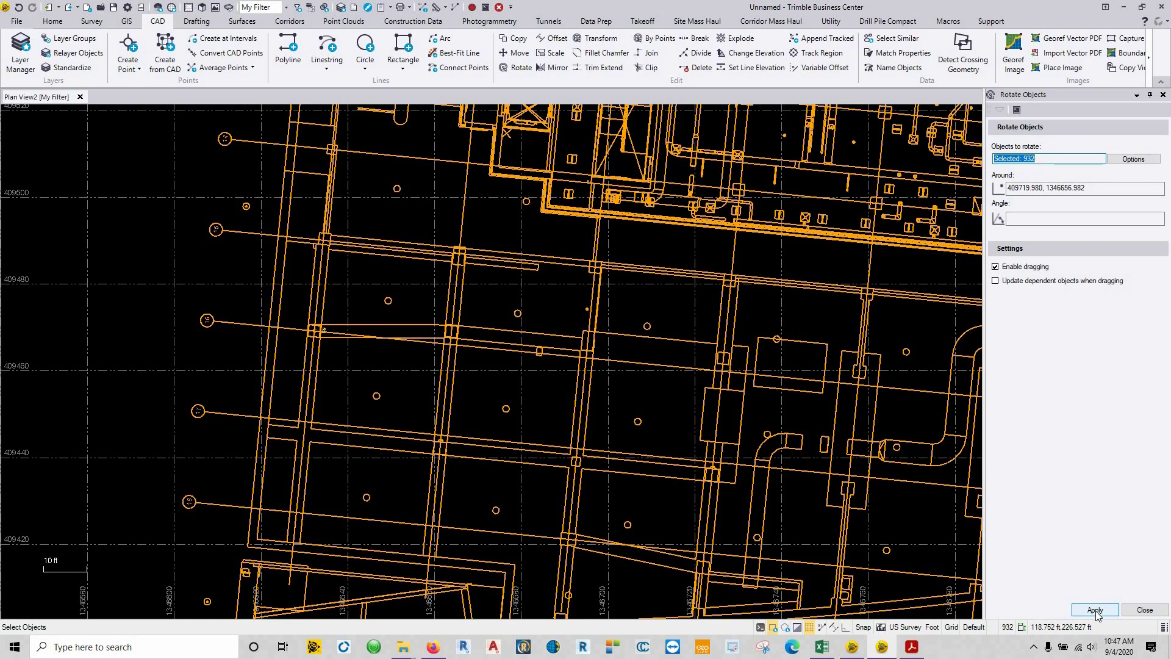
click(1145, 610)
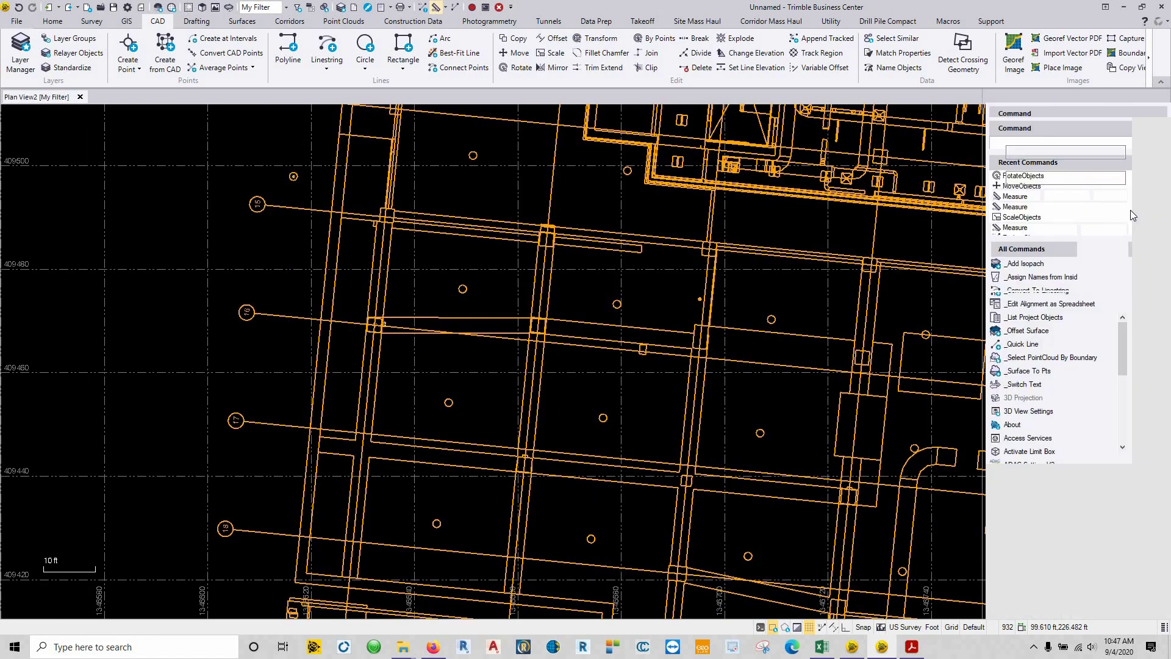
Step: Measure the distance from point 2 to point 4 after the rotation, and examine the alignment of the whole drawing
click(1128, 208)
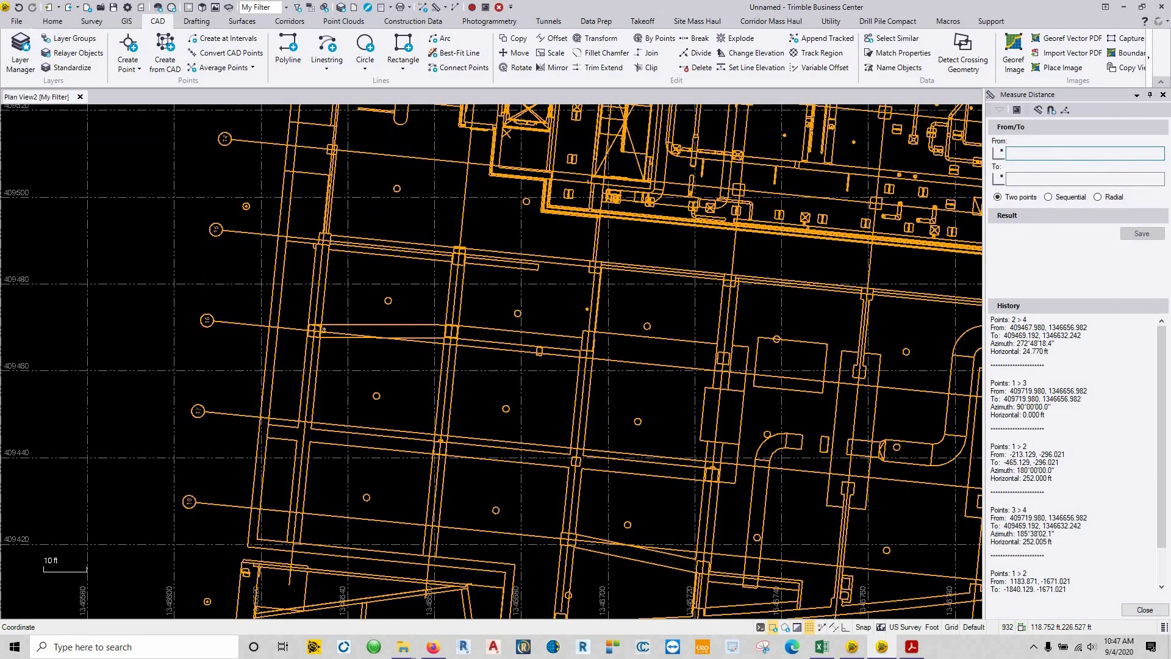
text(2)
key(Tab)
text(41)
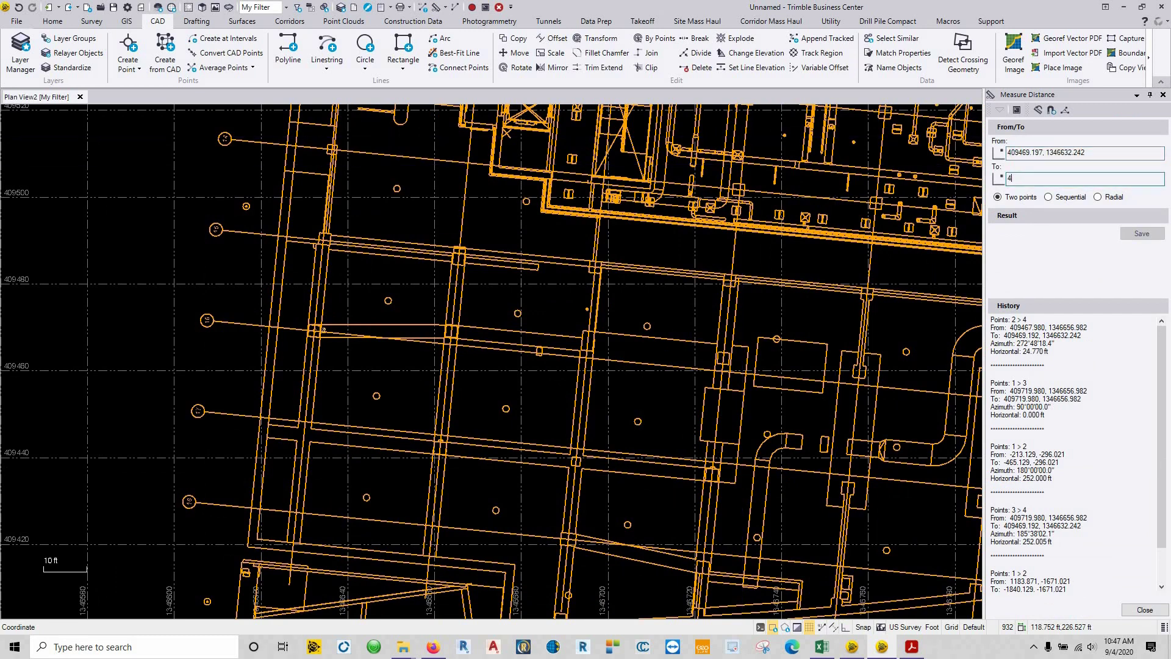
key(Return)
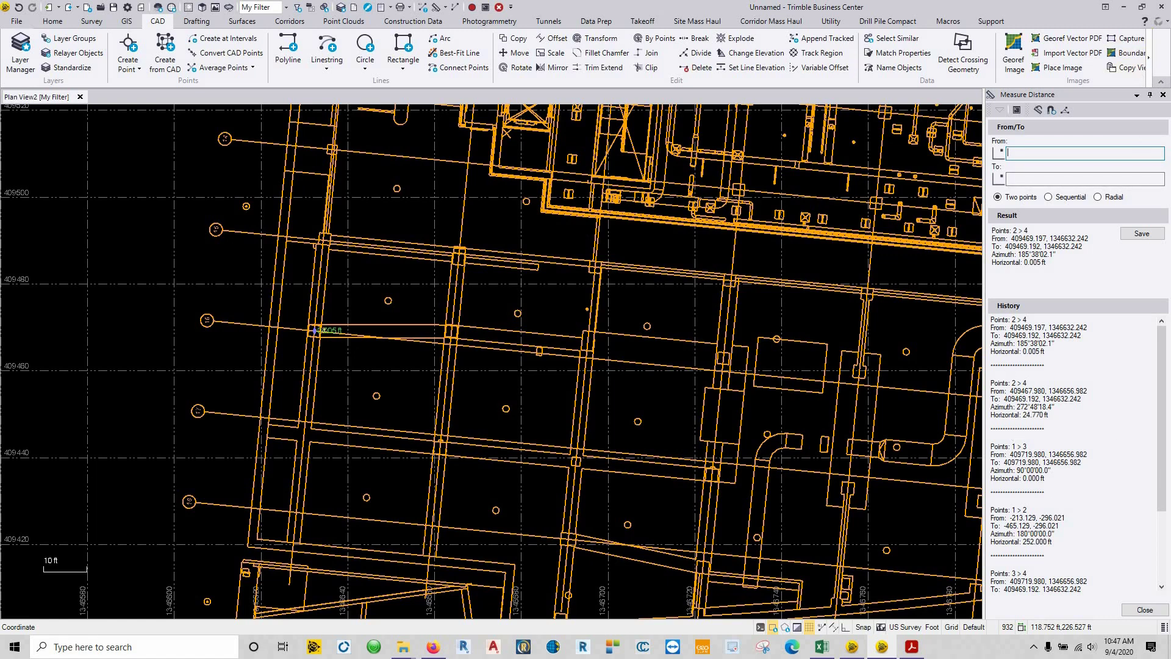
click(1144, 610)
scroll(885, 312, down, 2)
scroll(885, 313, down, 6)
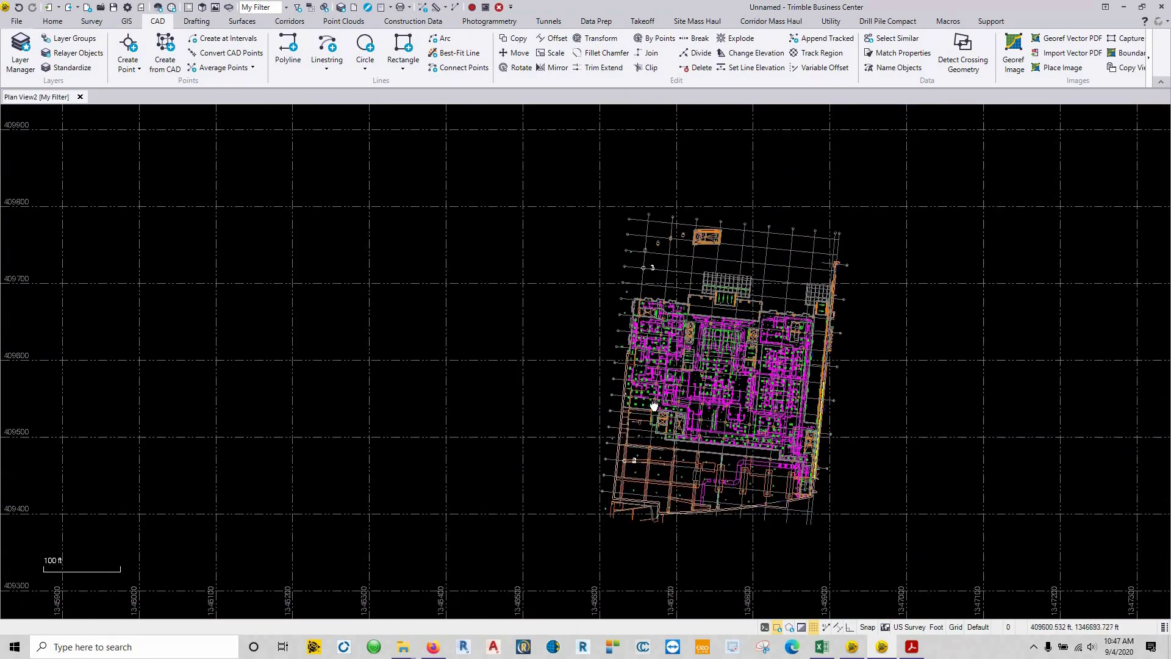
middle_drag(770, 308, 635, 309)
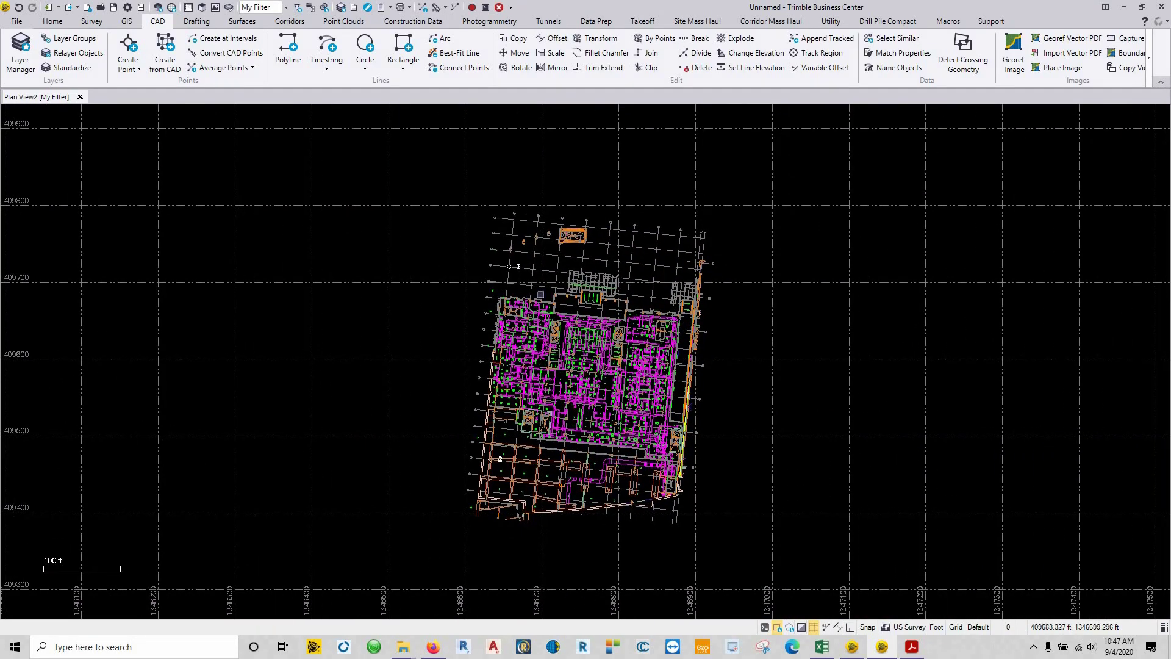